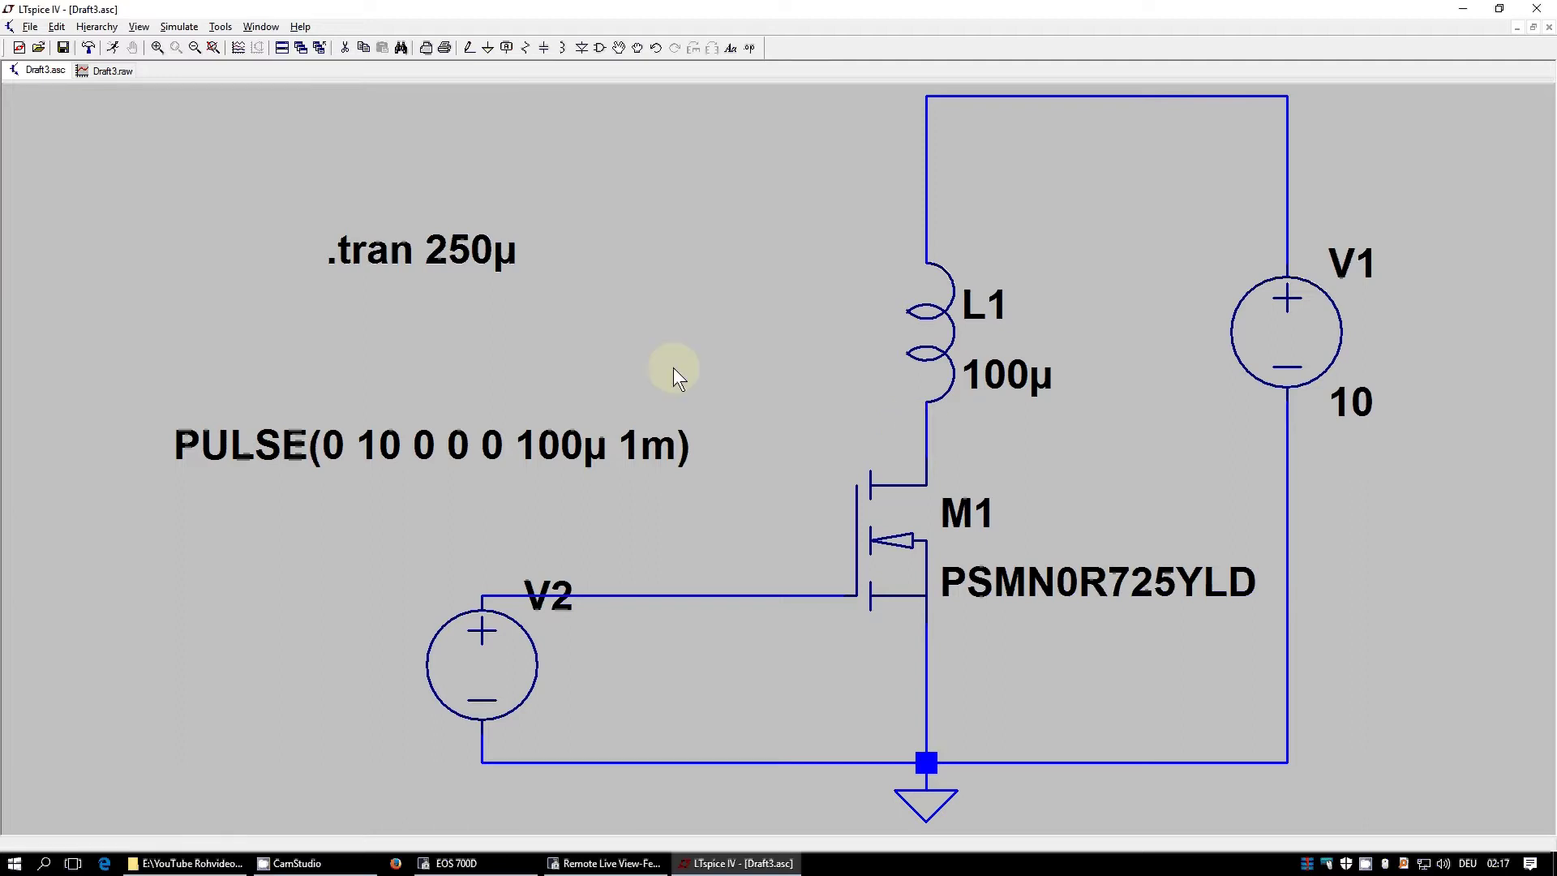
# Run the Draft3 transient simulation to open an empty 0–250µs waveform pane
pyautogui.click(113, 50)
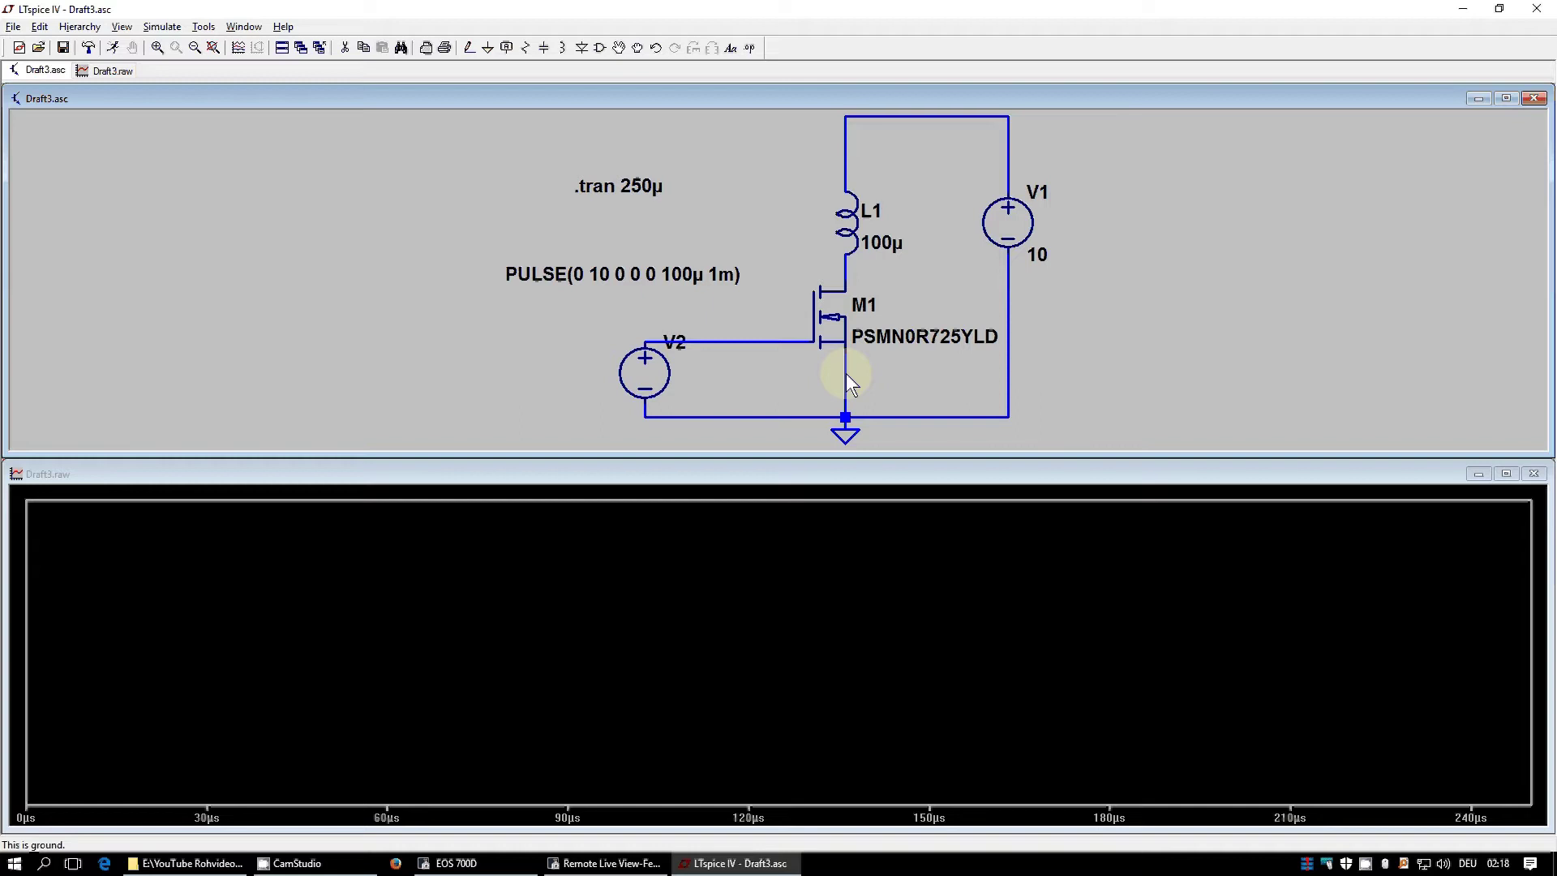
# Plot the inductor current I(L1) by probing inductor L1
pyautogui.click(855, 240)
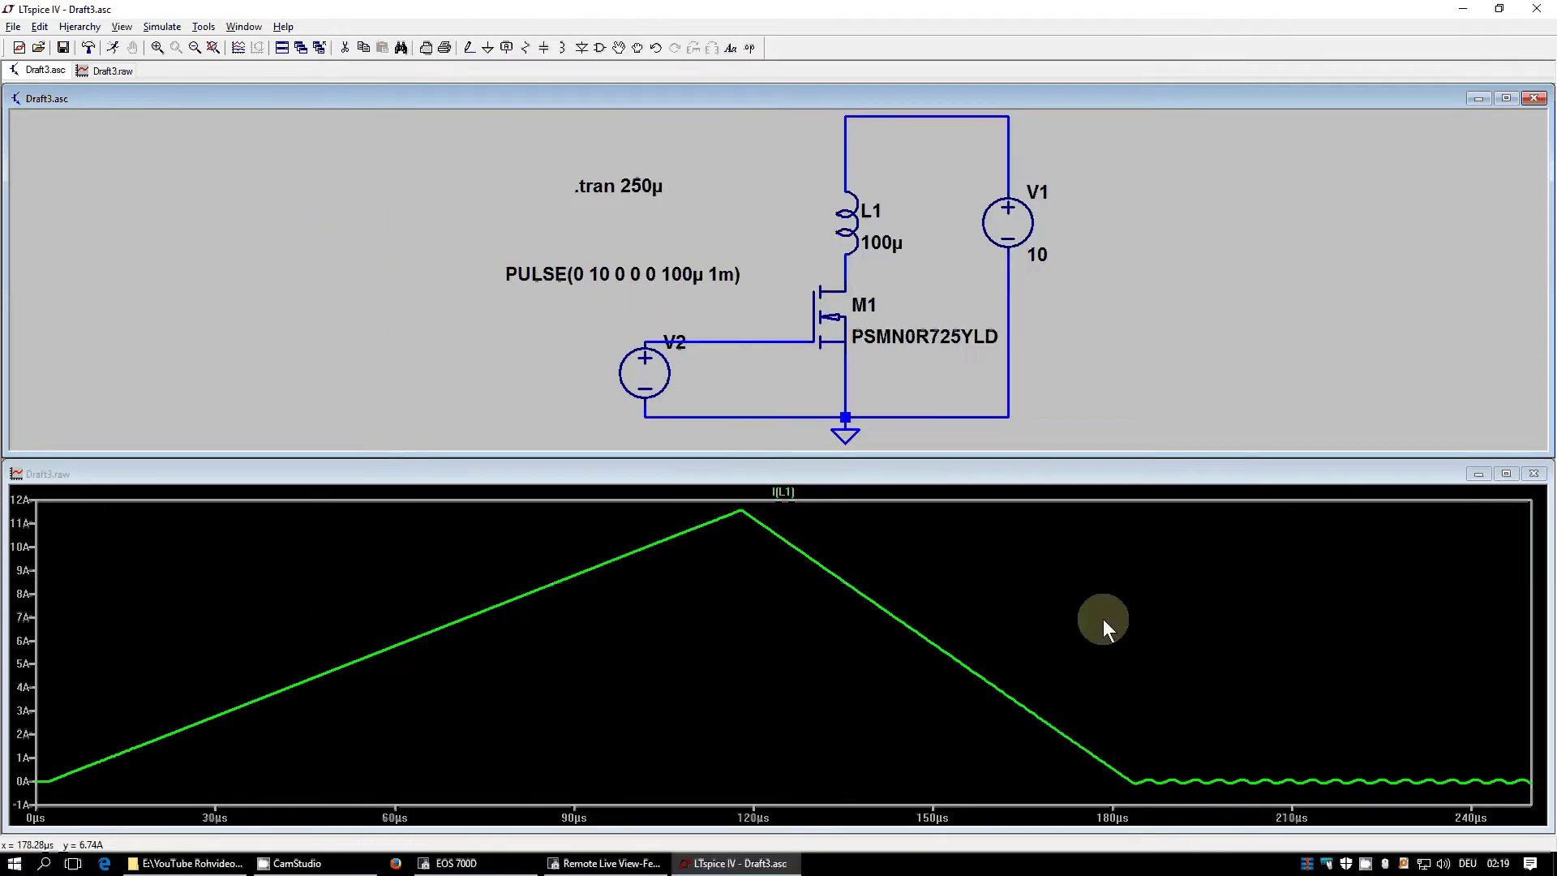
pyautogui.rightClick(847, 226)
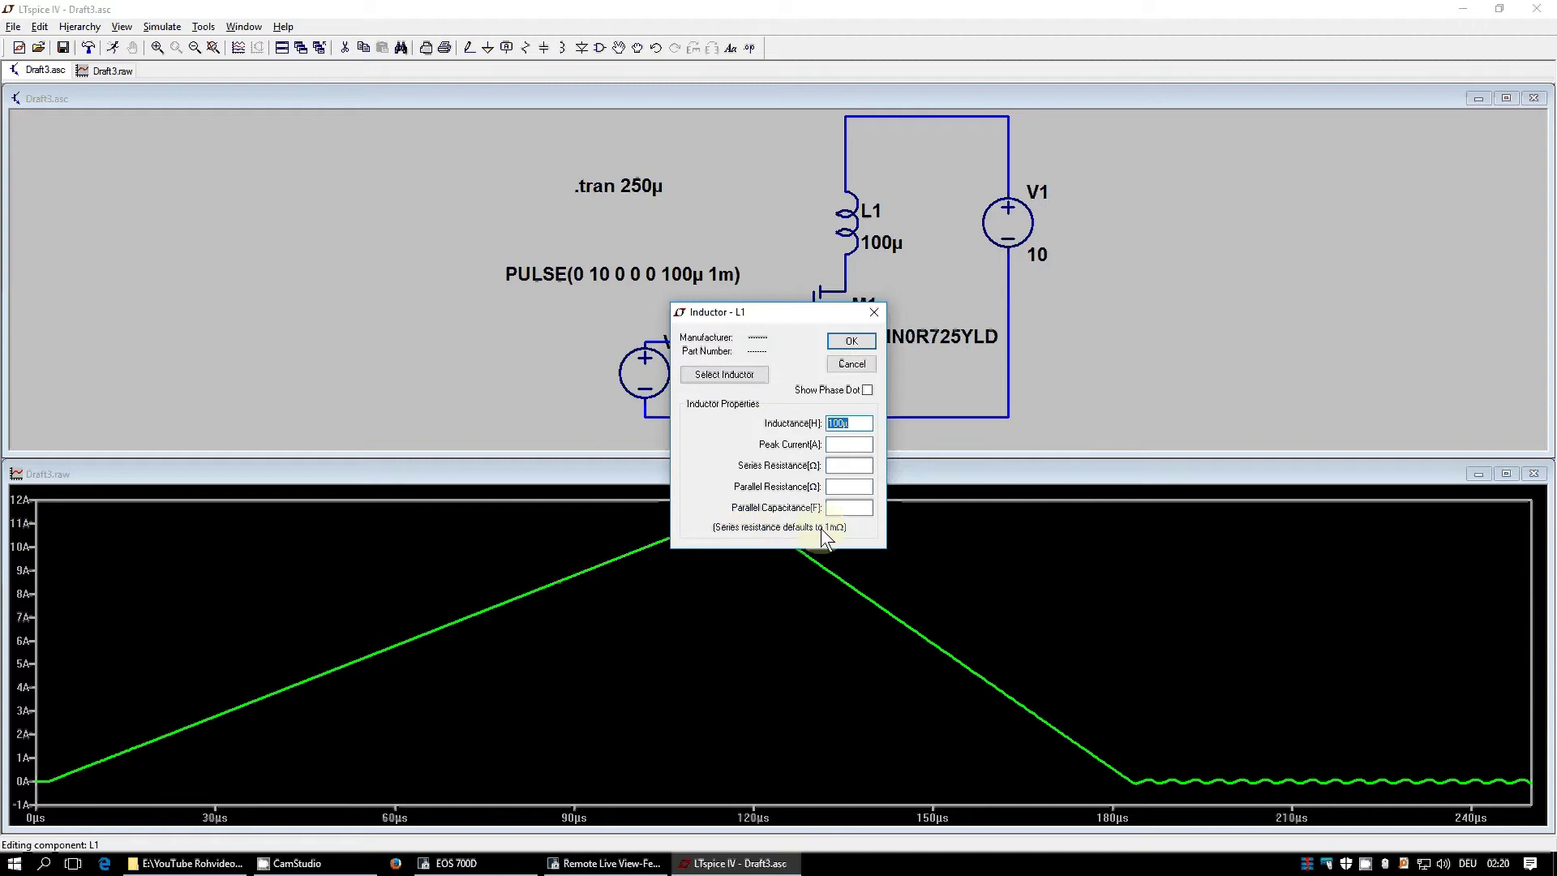
pyautogui.click(850, 341)
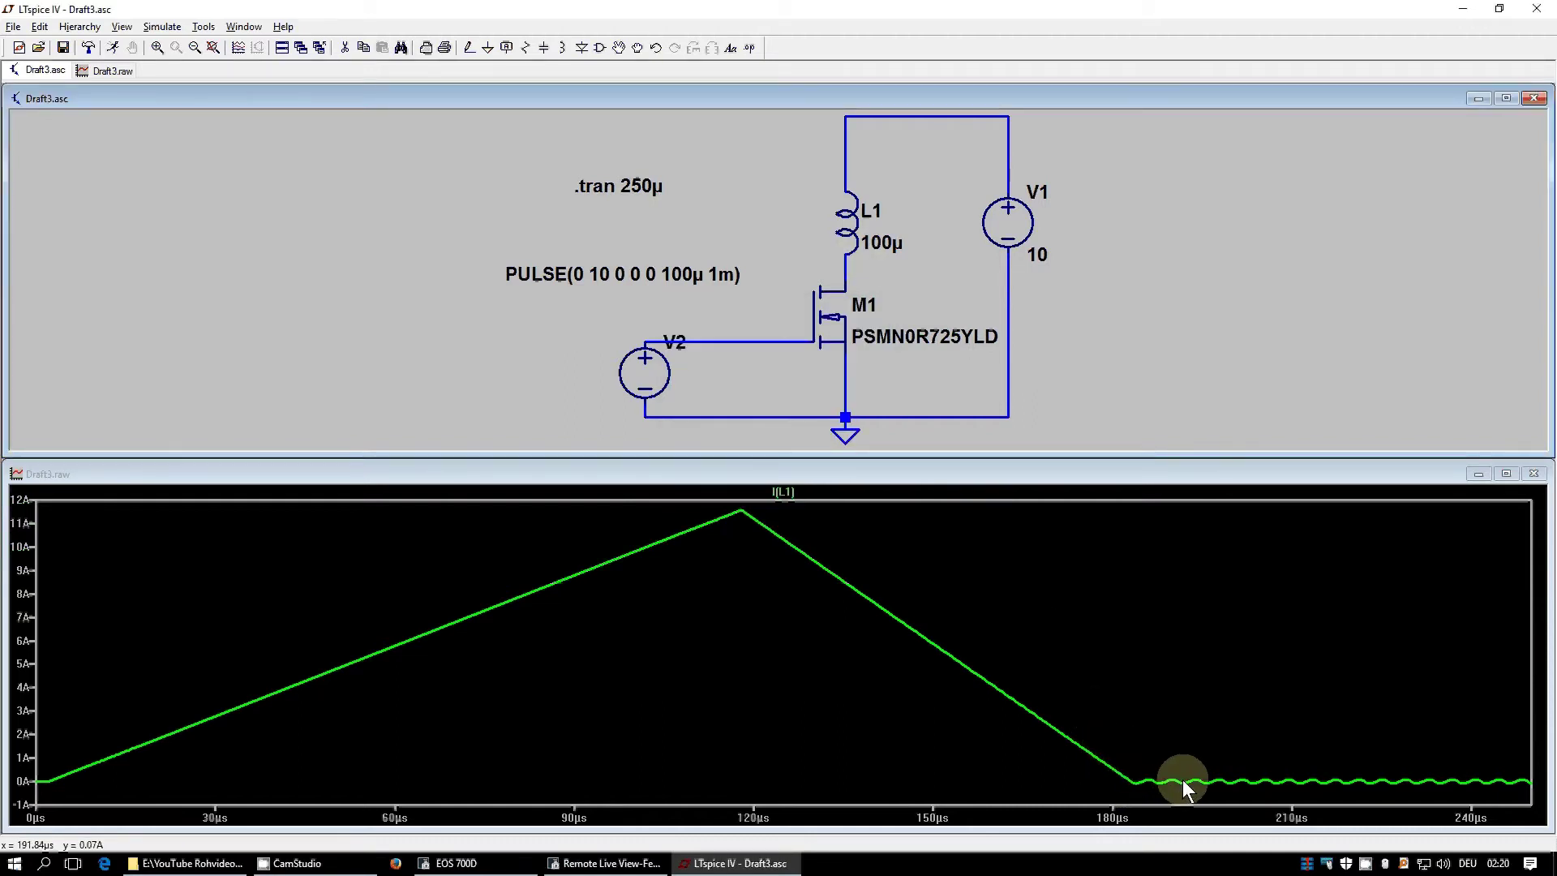
# Plot the MOSFET drain node voltage V(n002) alongside I(L1)
pyautogui.click(850, 276)
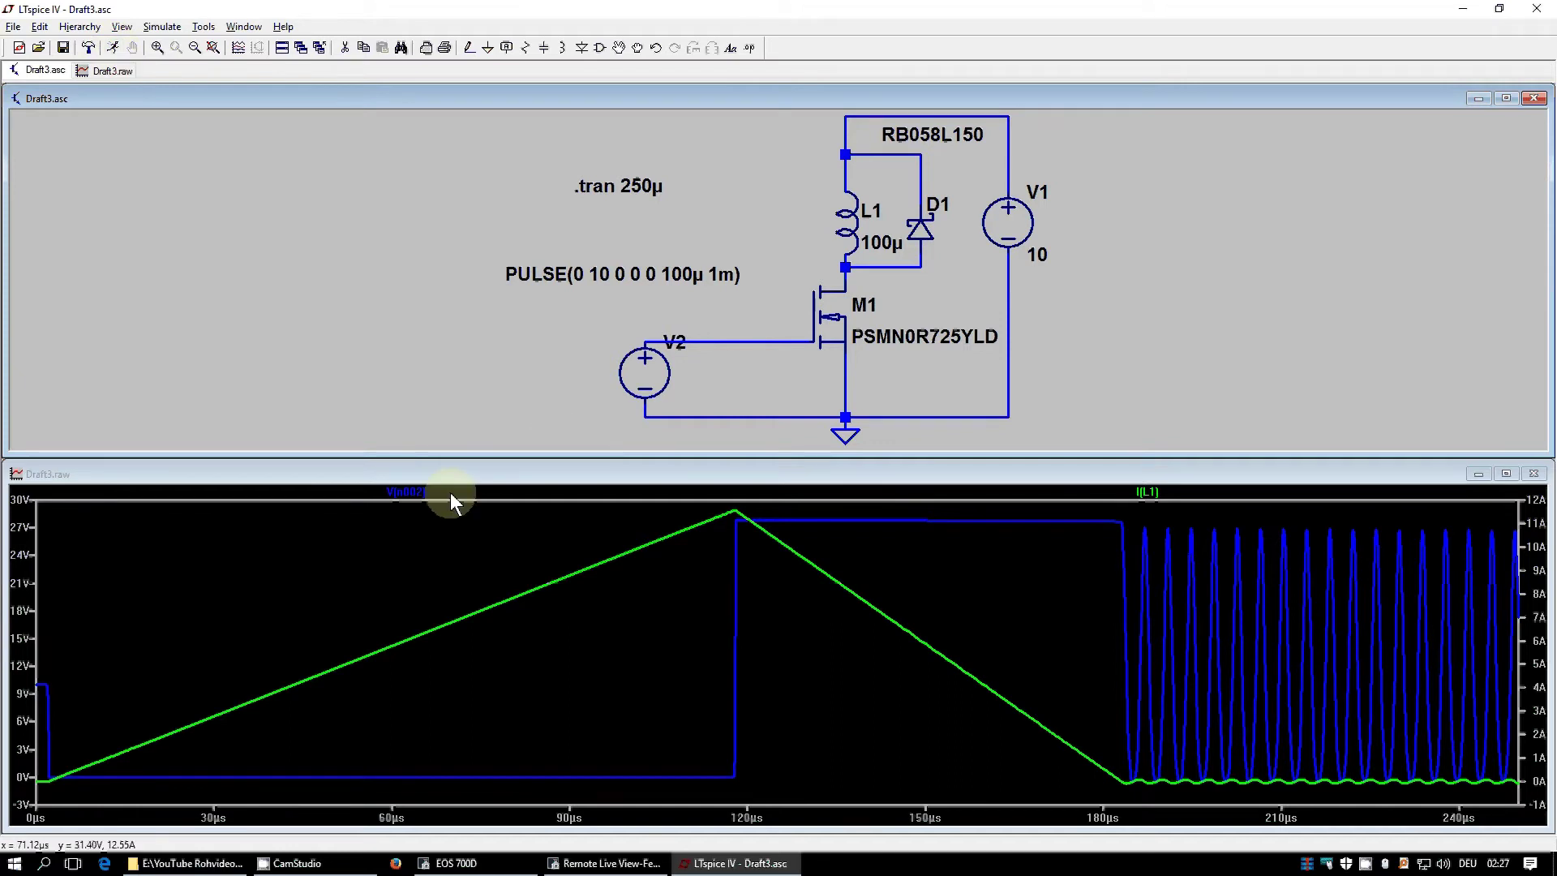
# Delete the V(n002) and I(L1) traces from the plot, then rerun the simulation
pyautogui.rightClick(405, 492)
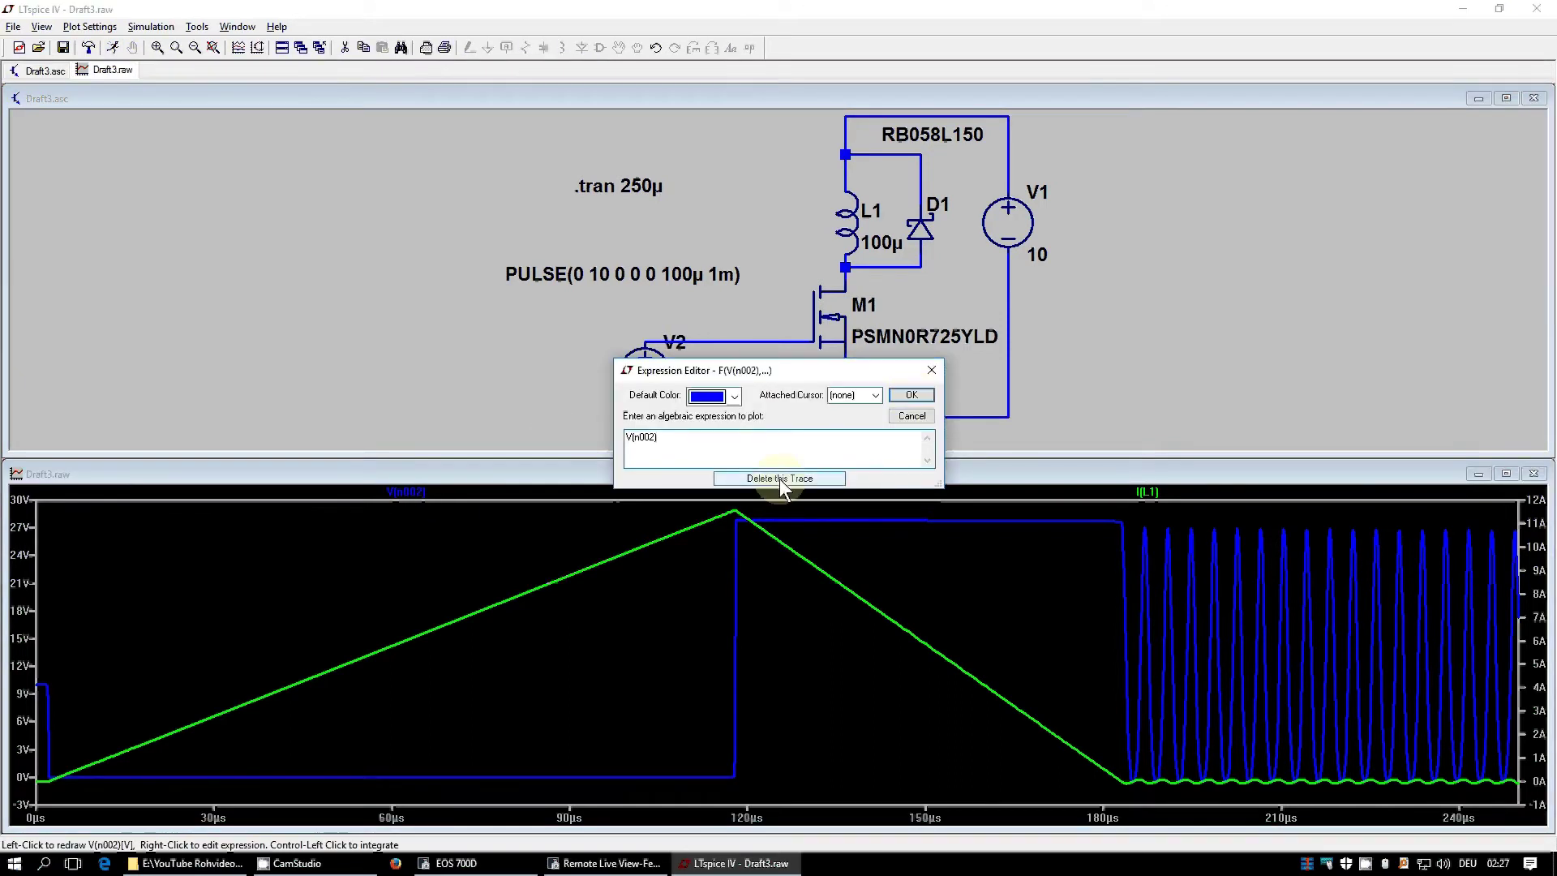
pyautogui.click(780, 479)
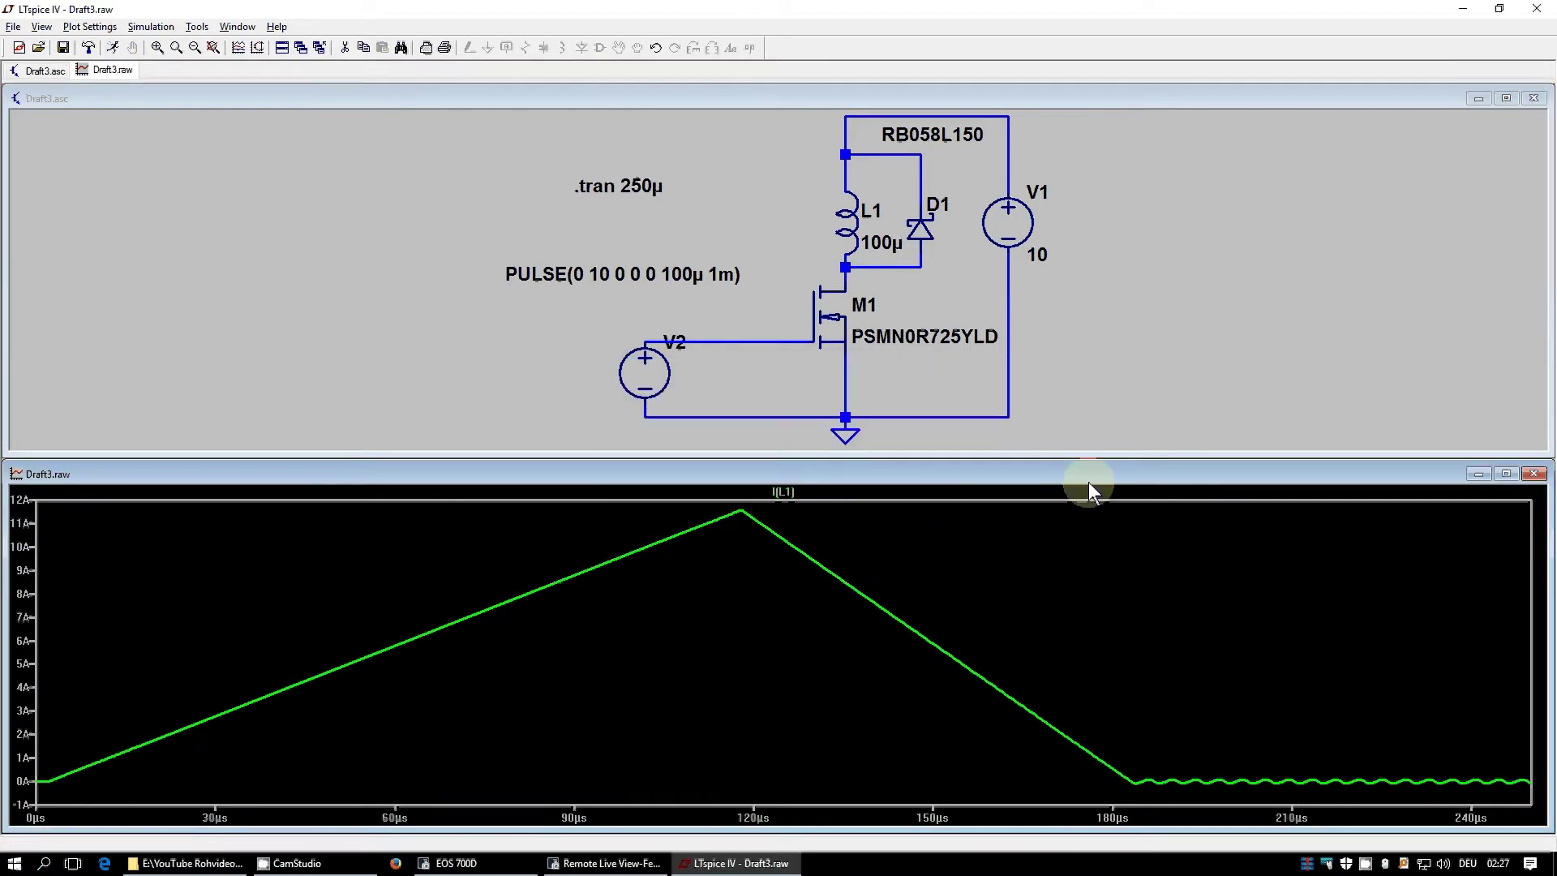
pyautogui.rightClick(781, 491)
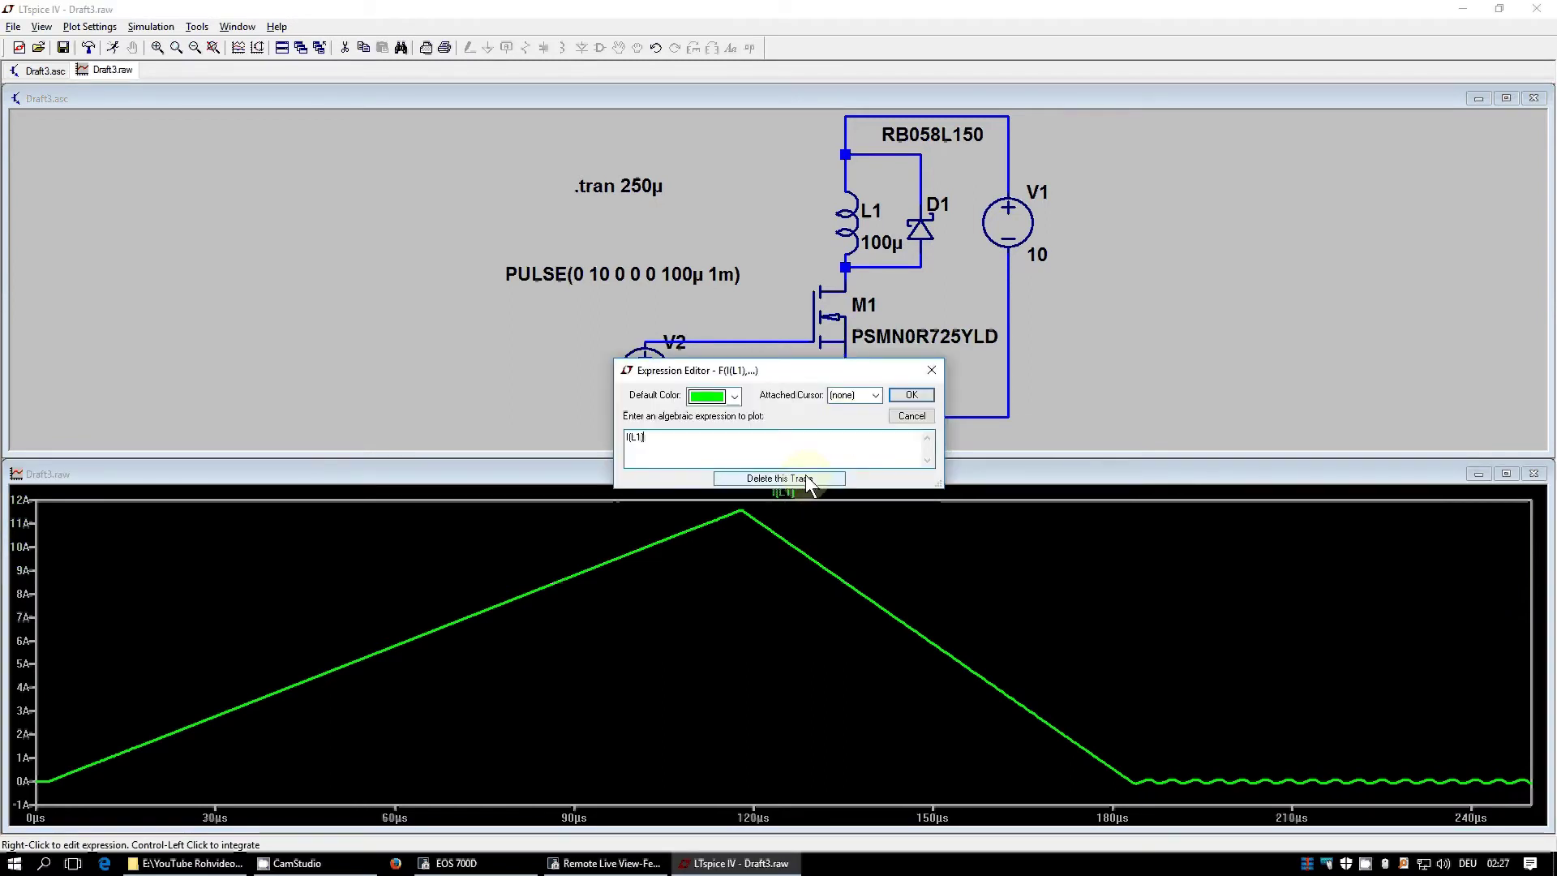
pyautogui.click(780, 479)
pyautogui.click(154, 27)
pyautogui.click(166, 42)
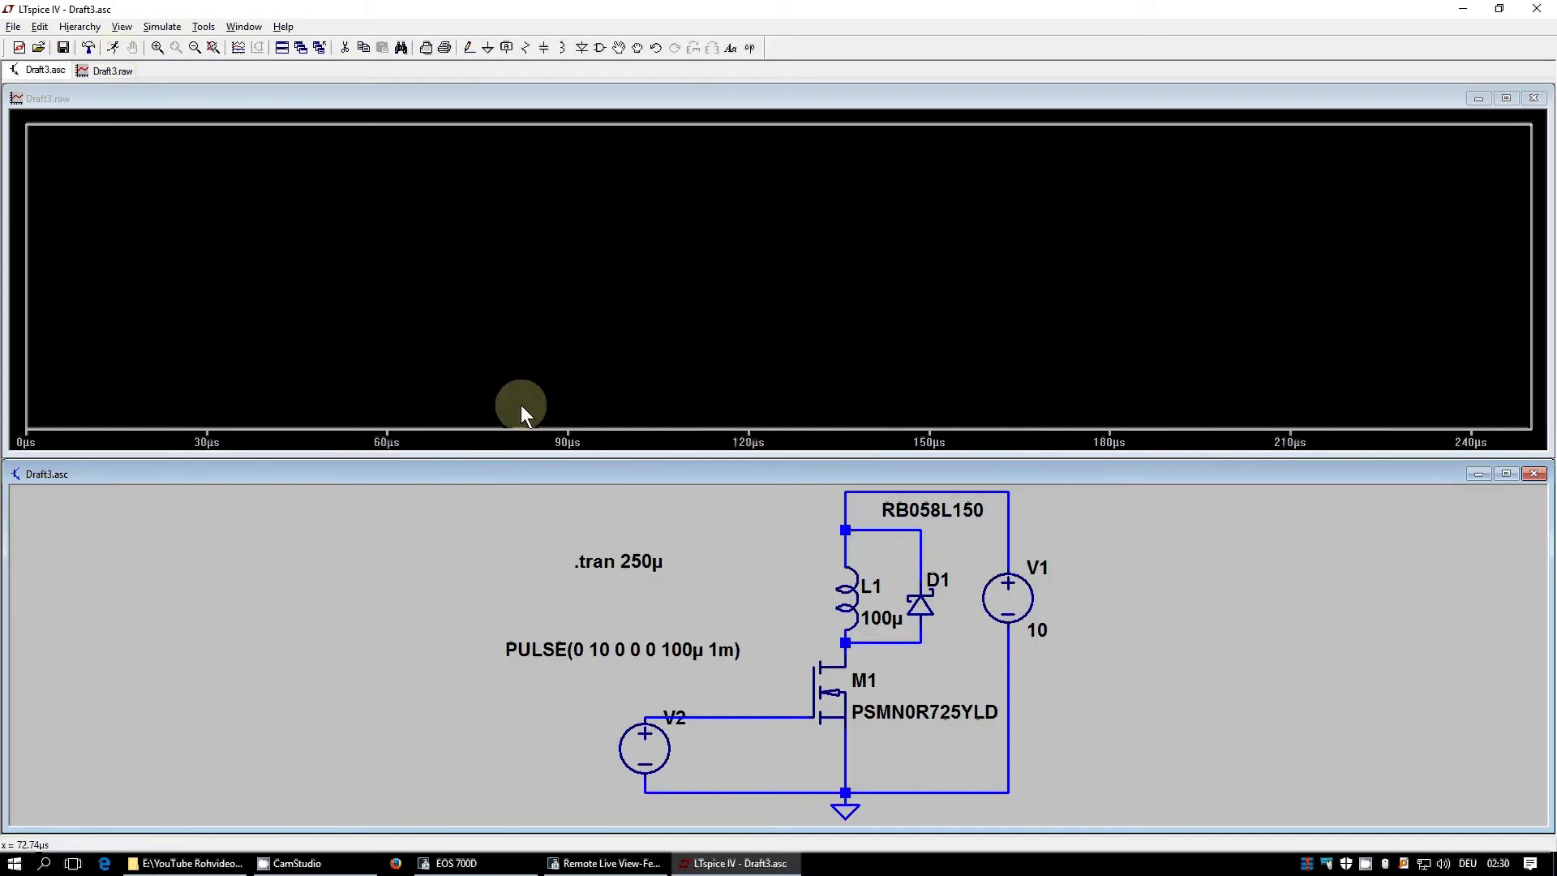
# Plot the L1 current I(L1) and the node voltage V(n002) below L1
pyautogui.click(853, 596)
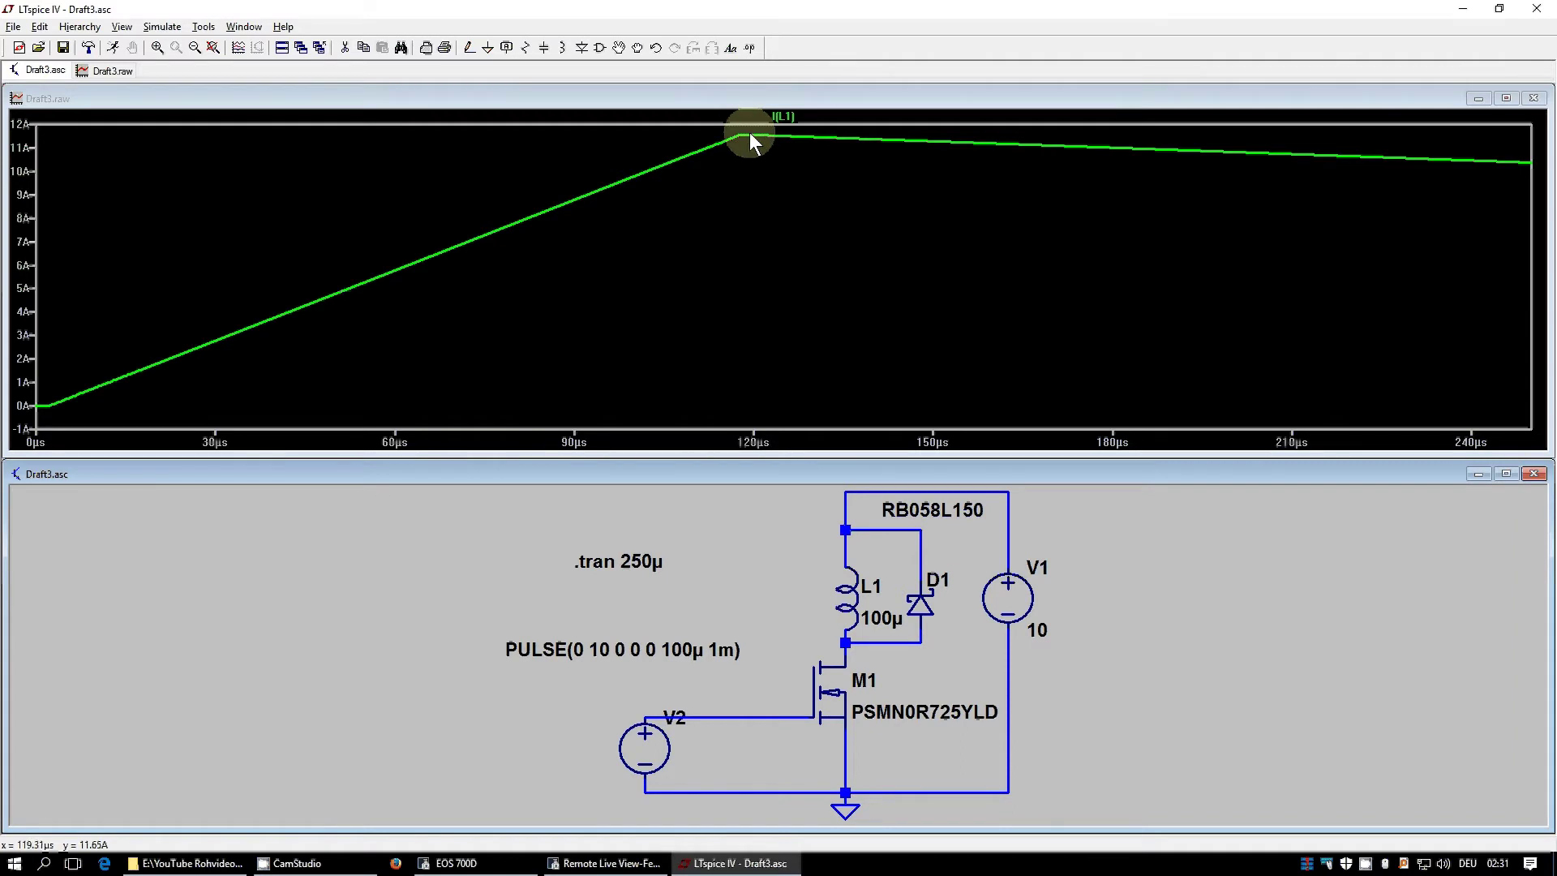
pyautogui.click(847, 643)
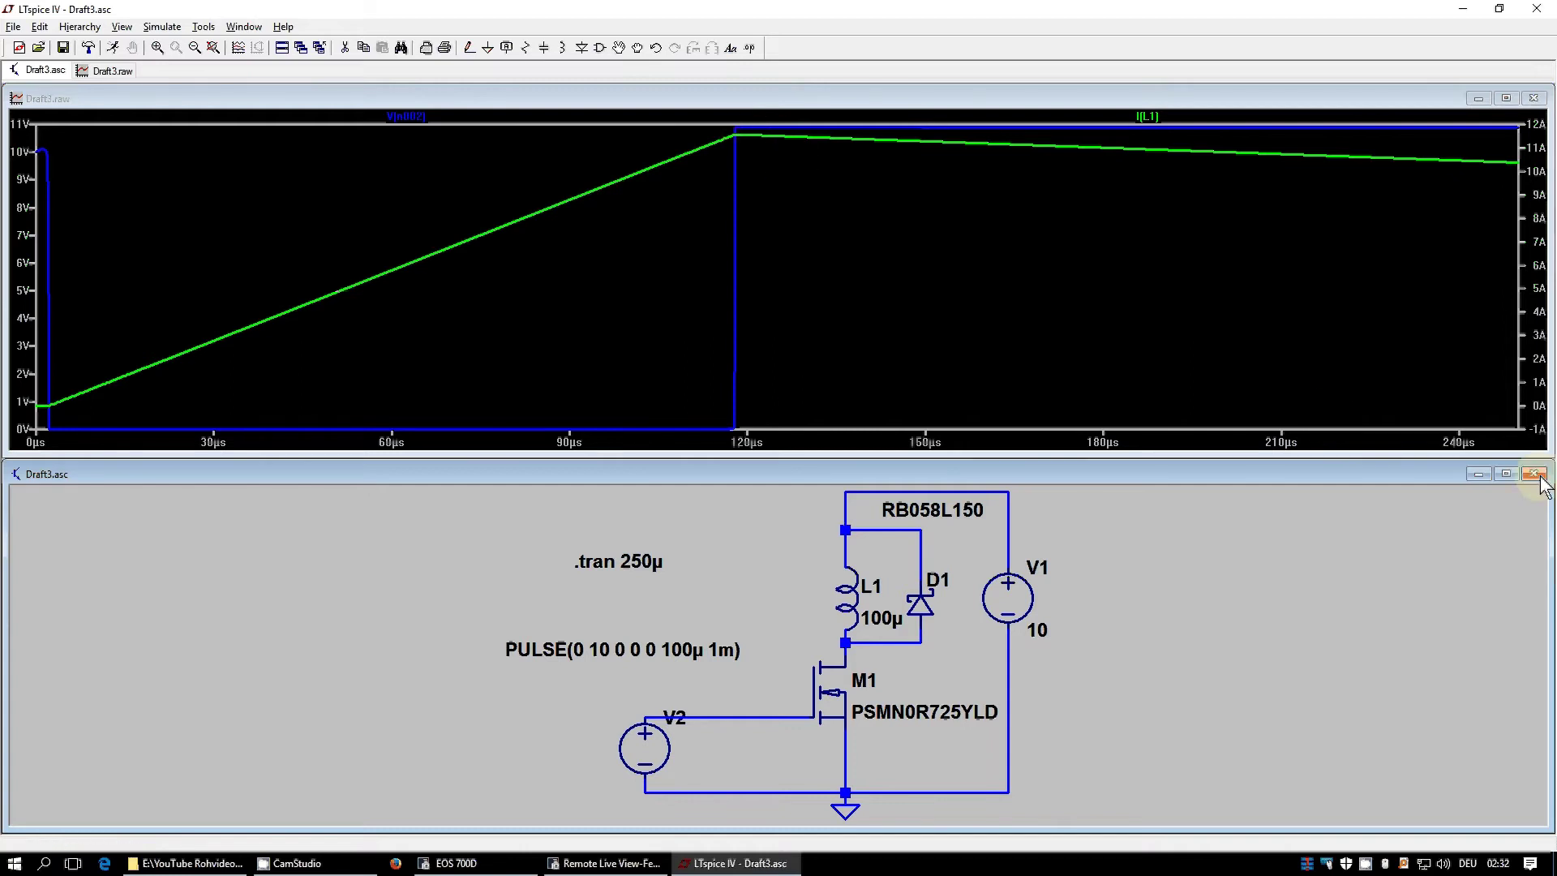
# Maximize the schematic window to fill the workspace
pyautogui.click(1506, 473)
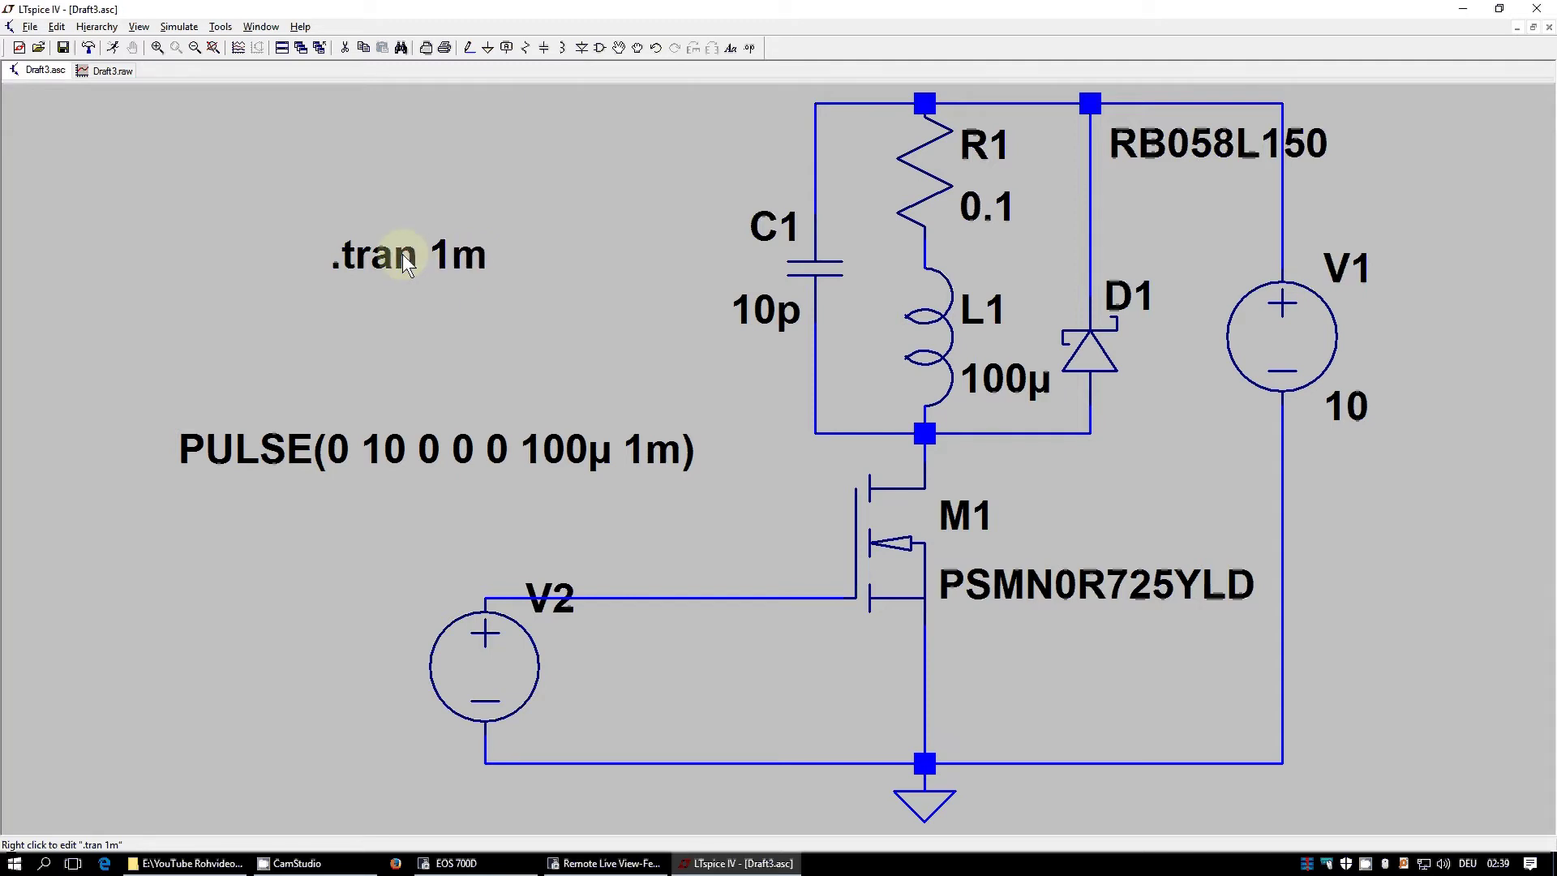
# Rerun the modified circuit and probe M1's source lead to plot Is(M1)
pyautogui.click(113, 50)
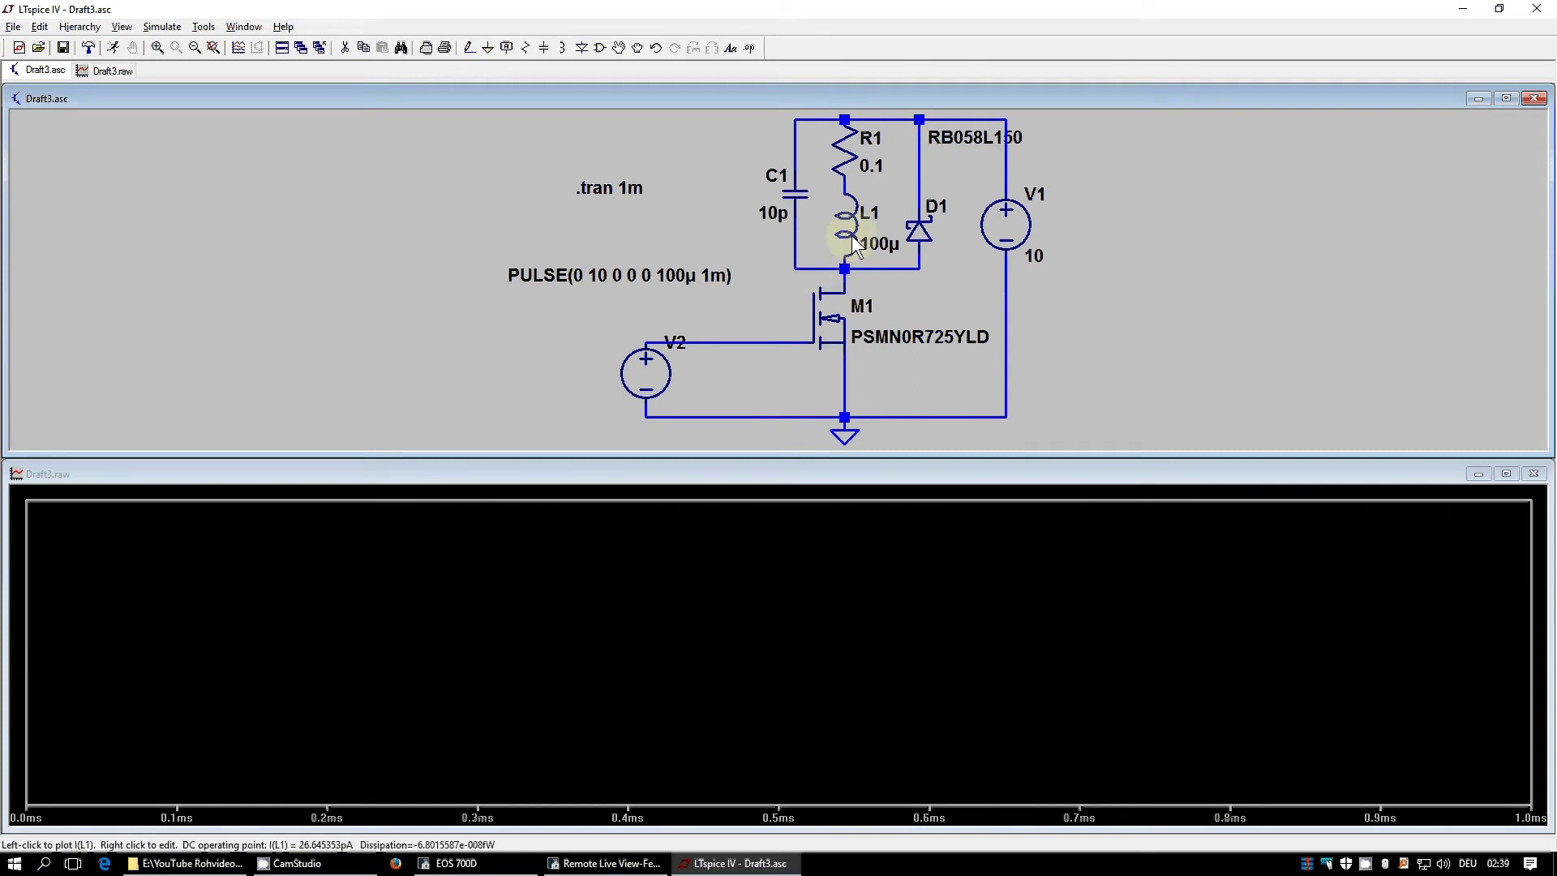
pyautogui.click(844, 348)
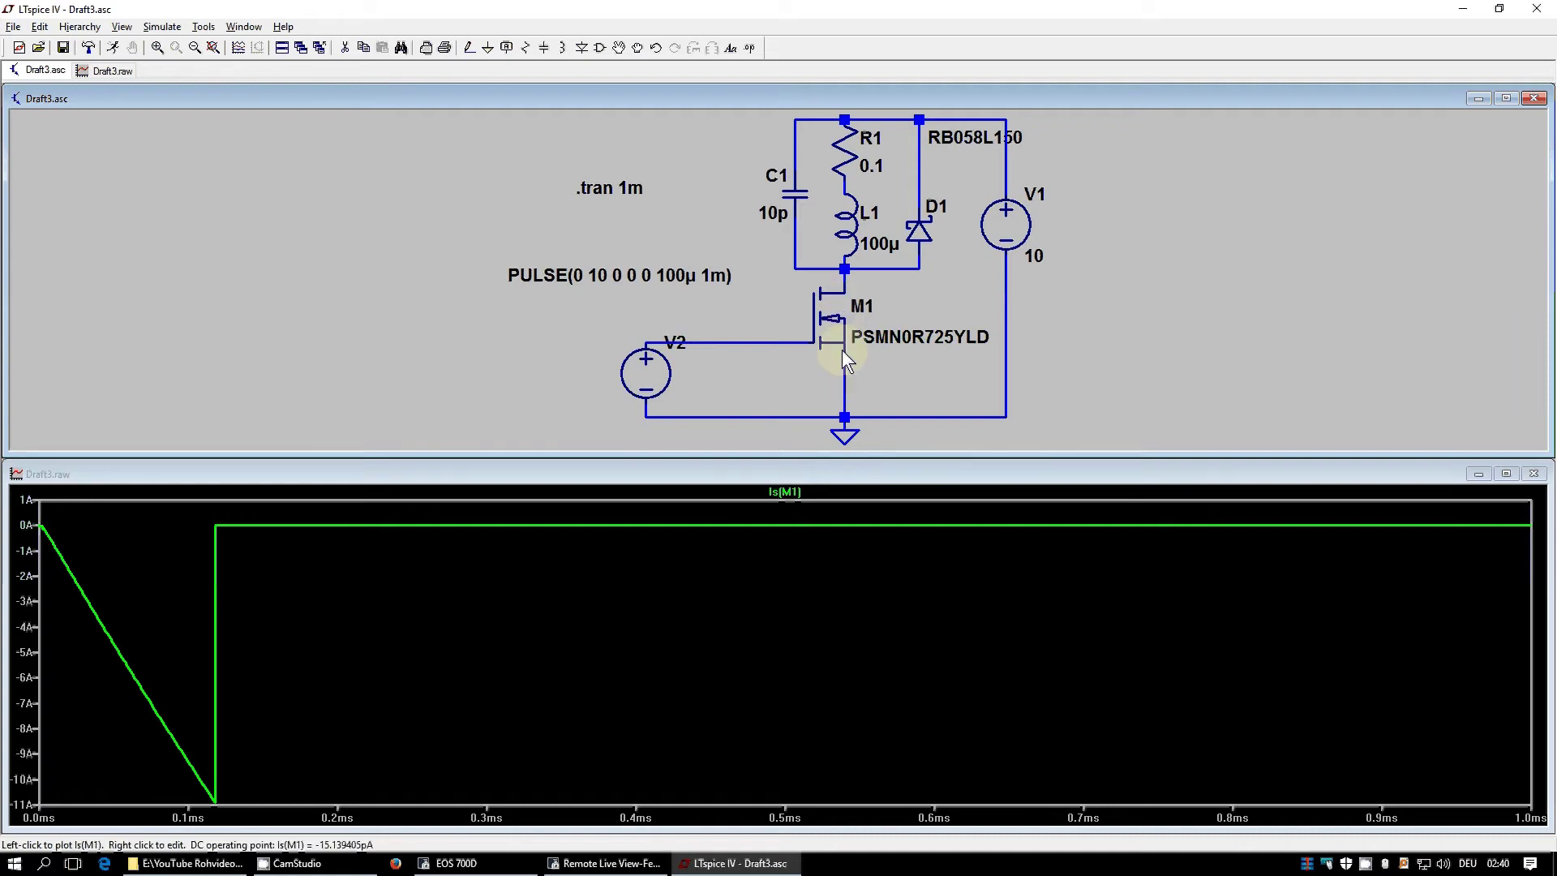
# Add the R1–L1 branch current I(L1) next to Is(M1) in the waveform pane
pyautogui.click(847, 235)
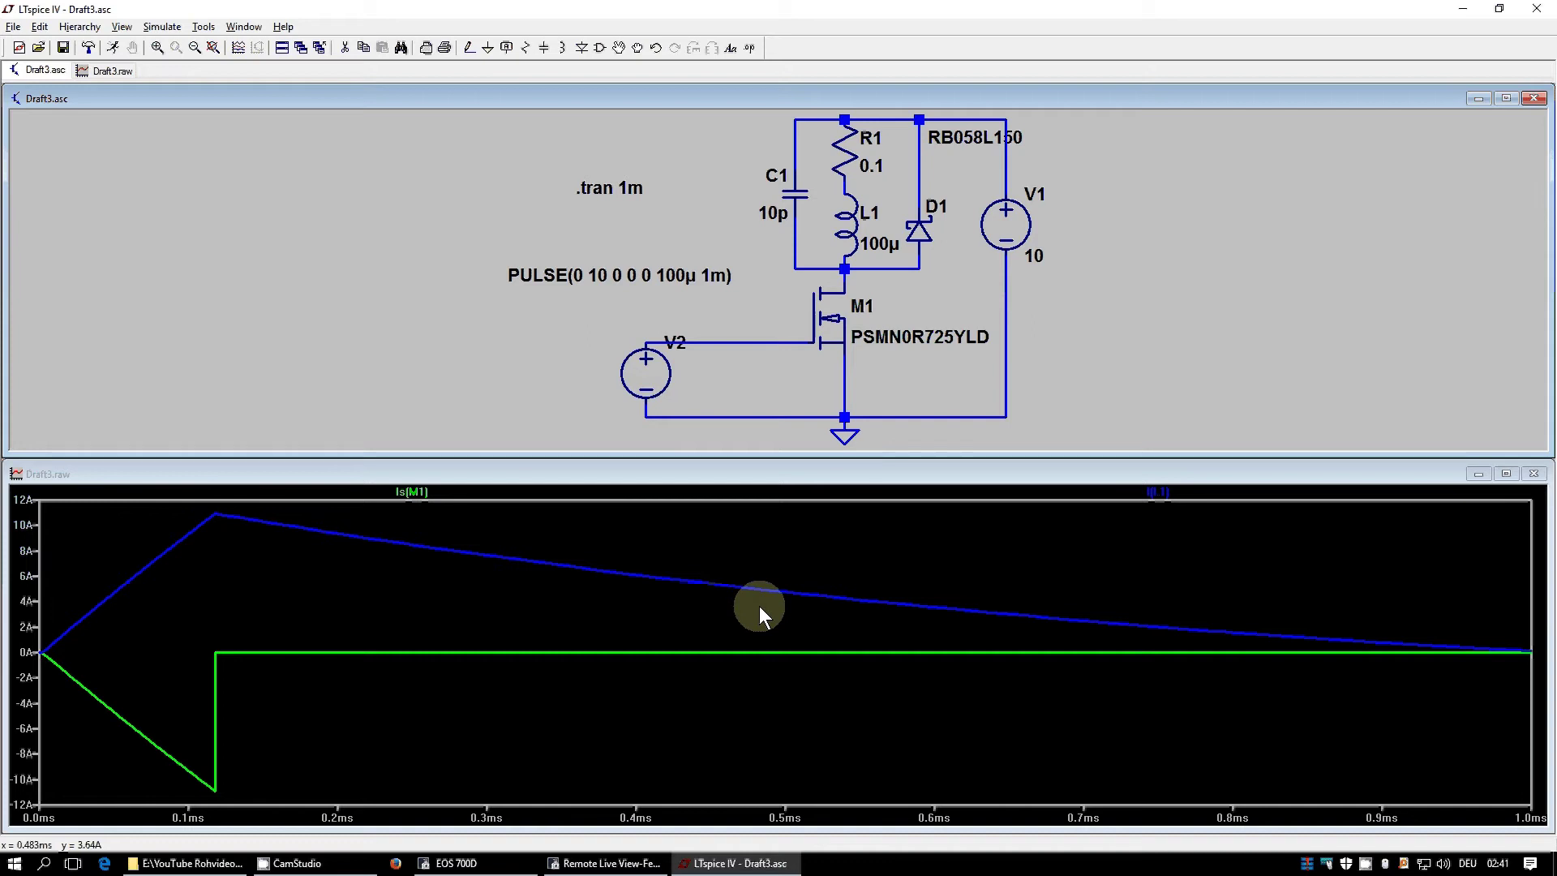
# Plot the voltage at M1's drain node
pyautogui.click(850, 267)
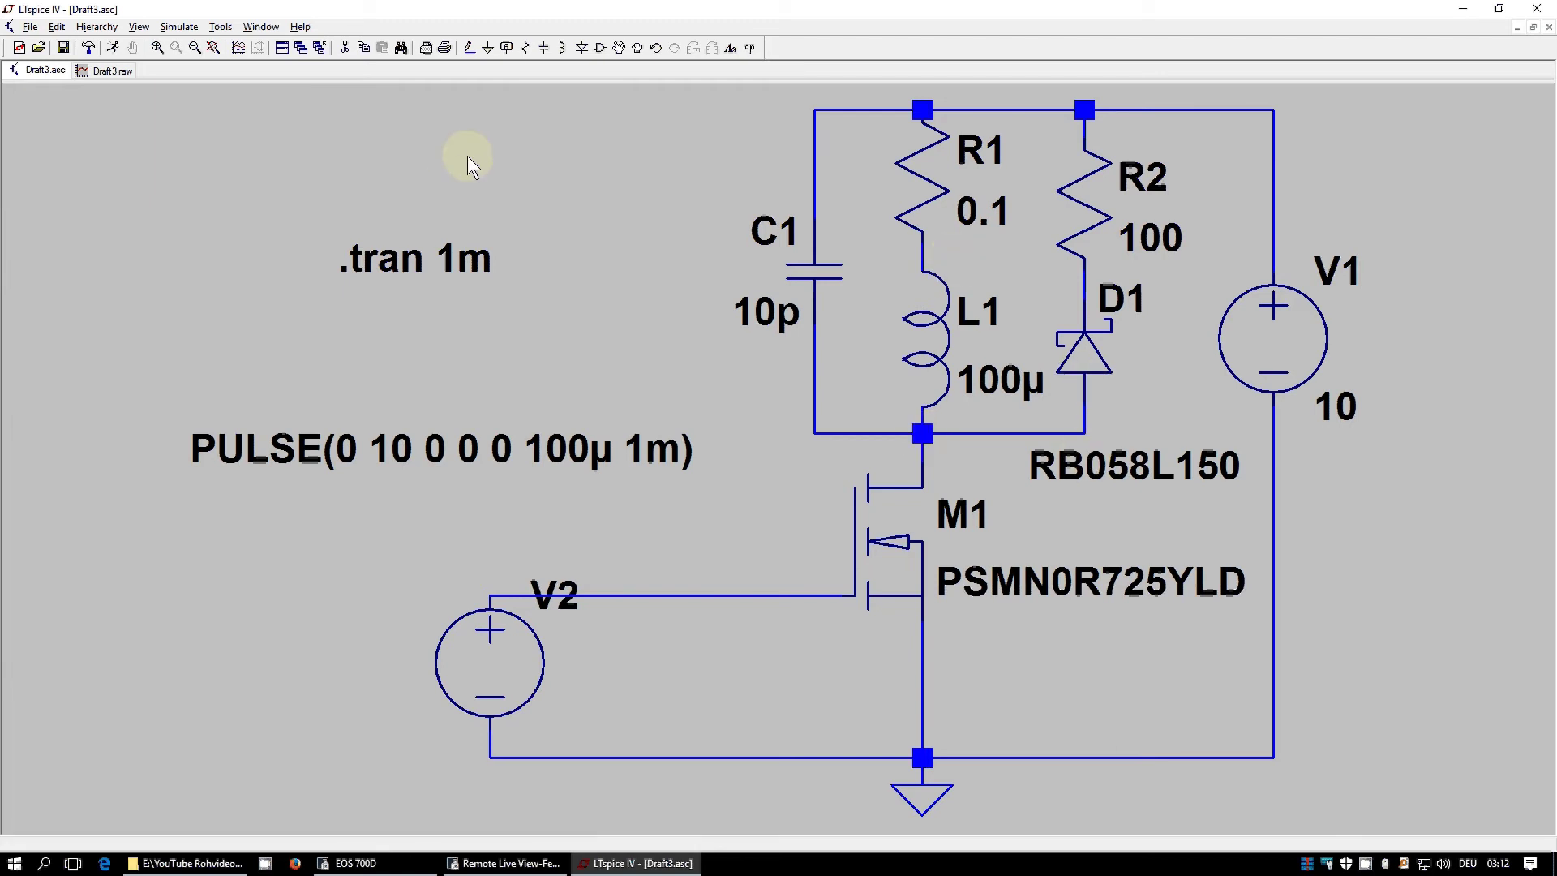
# Rerun the R2 circuit and probe M1's source lead to plot Is(M1)
pyautogui.click(114, 49)
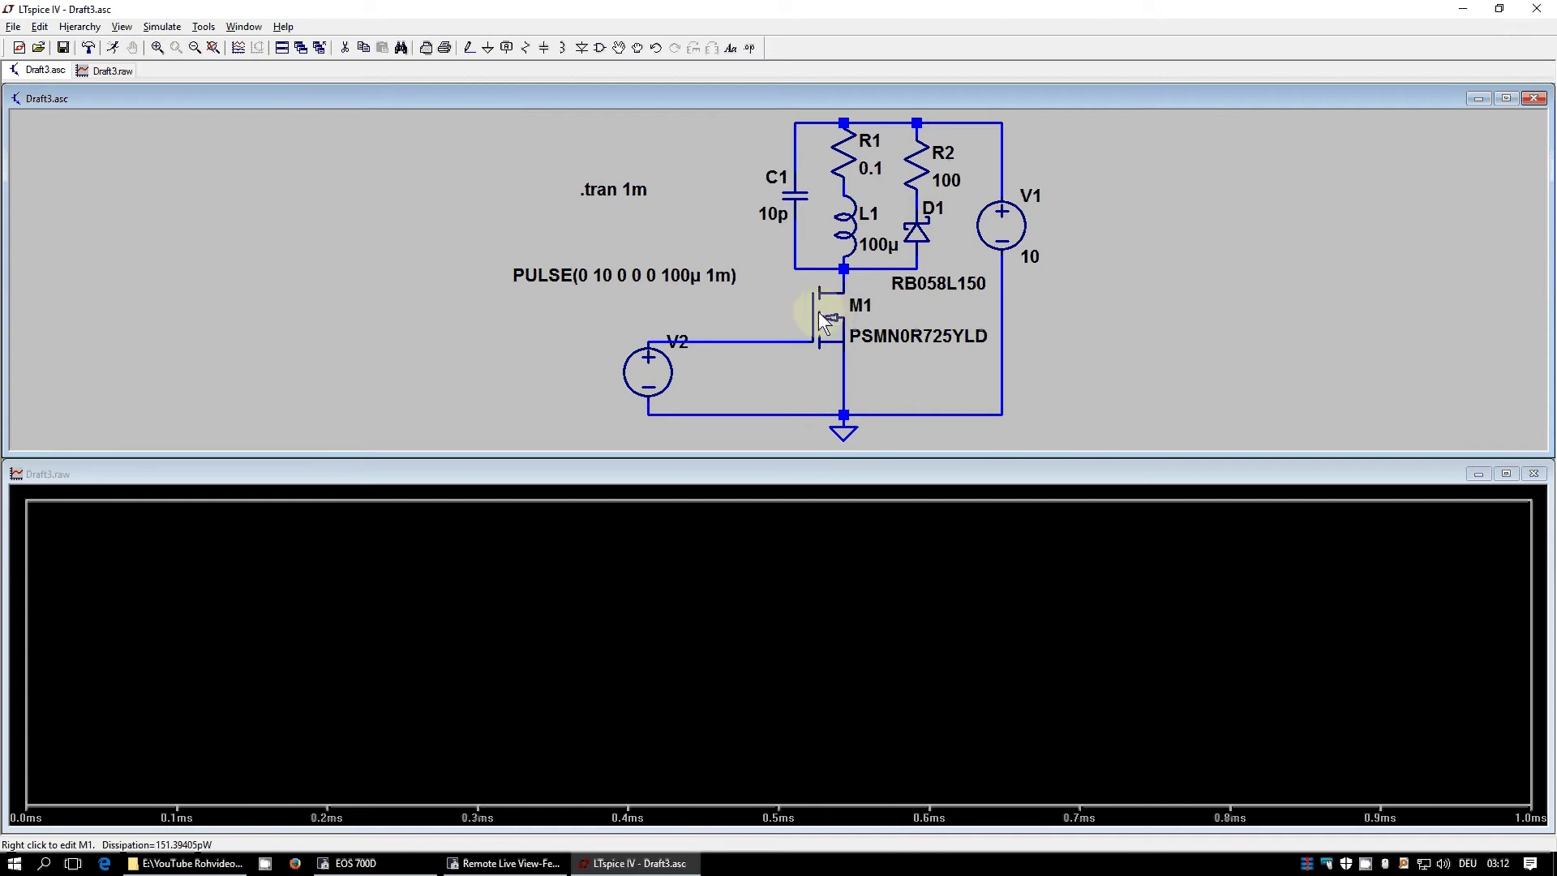
pyautogui.click(843, 358)
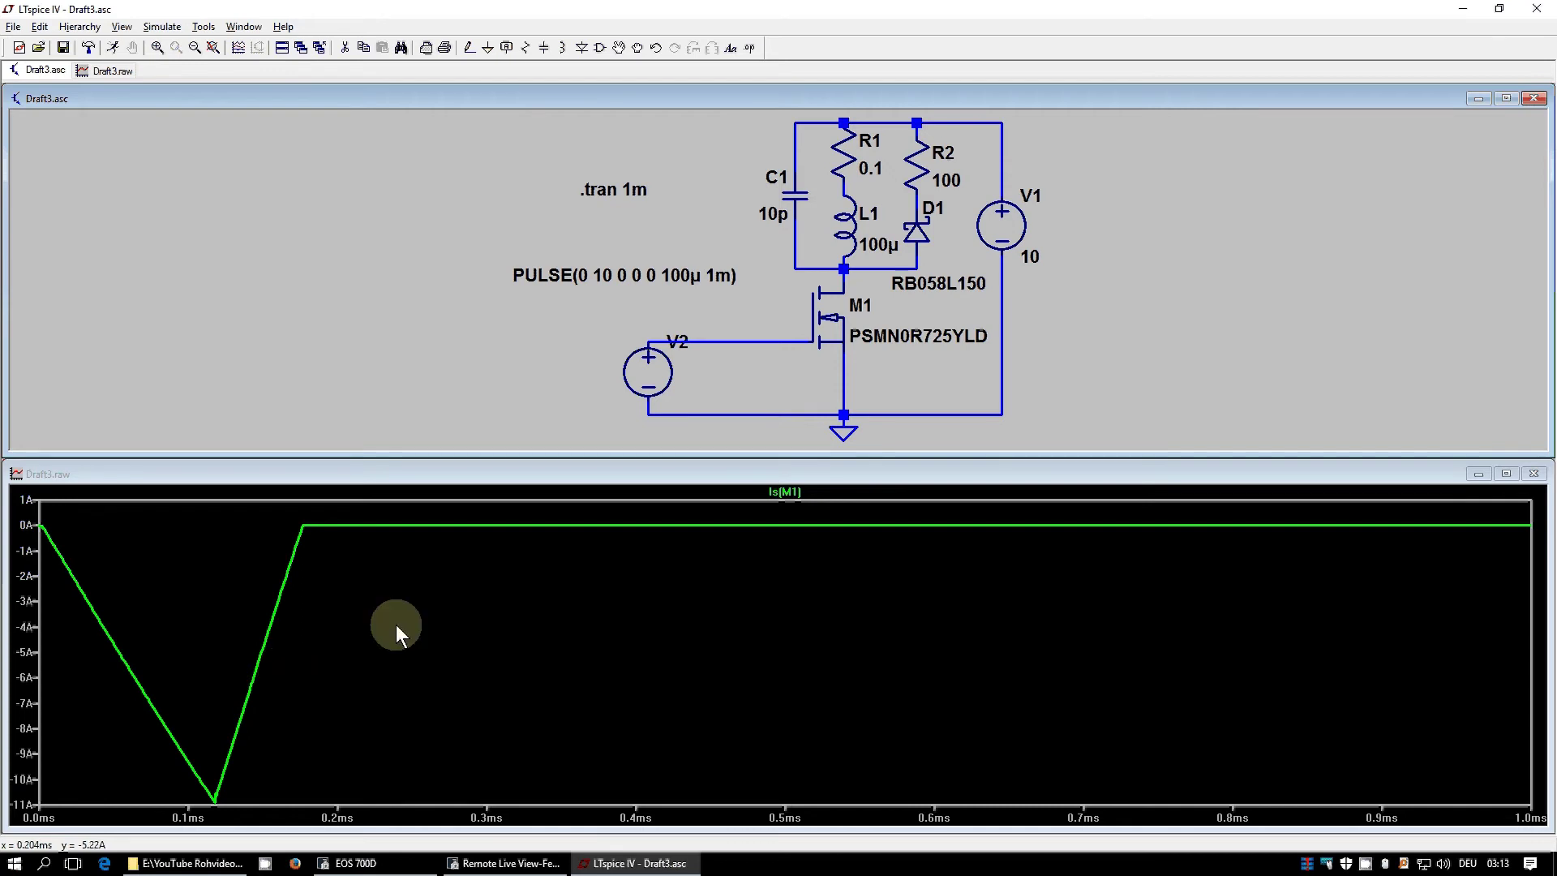
# Add the inductor current I(L1) and the drain-node voltage V(n004) to the plot
pyautogui.click(850, 237)
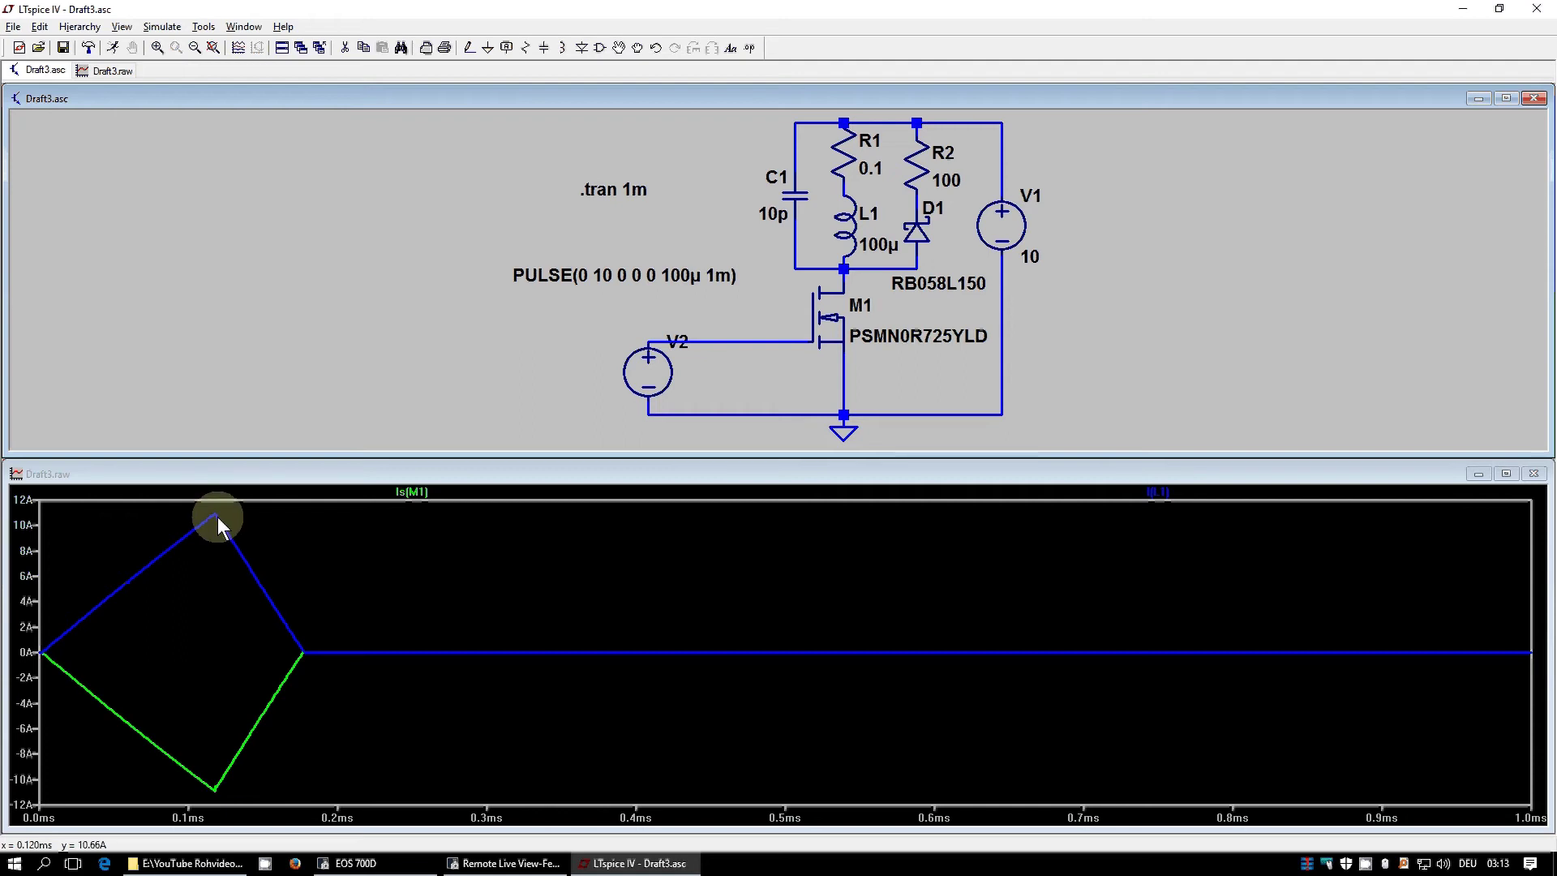
pyautogui.click(848, 266)
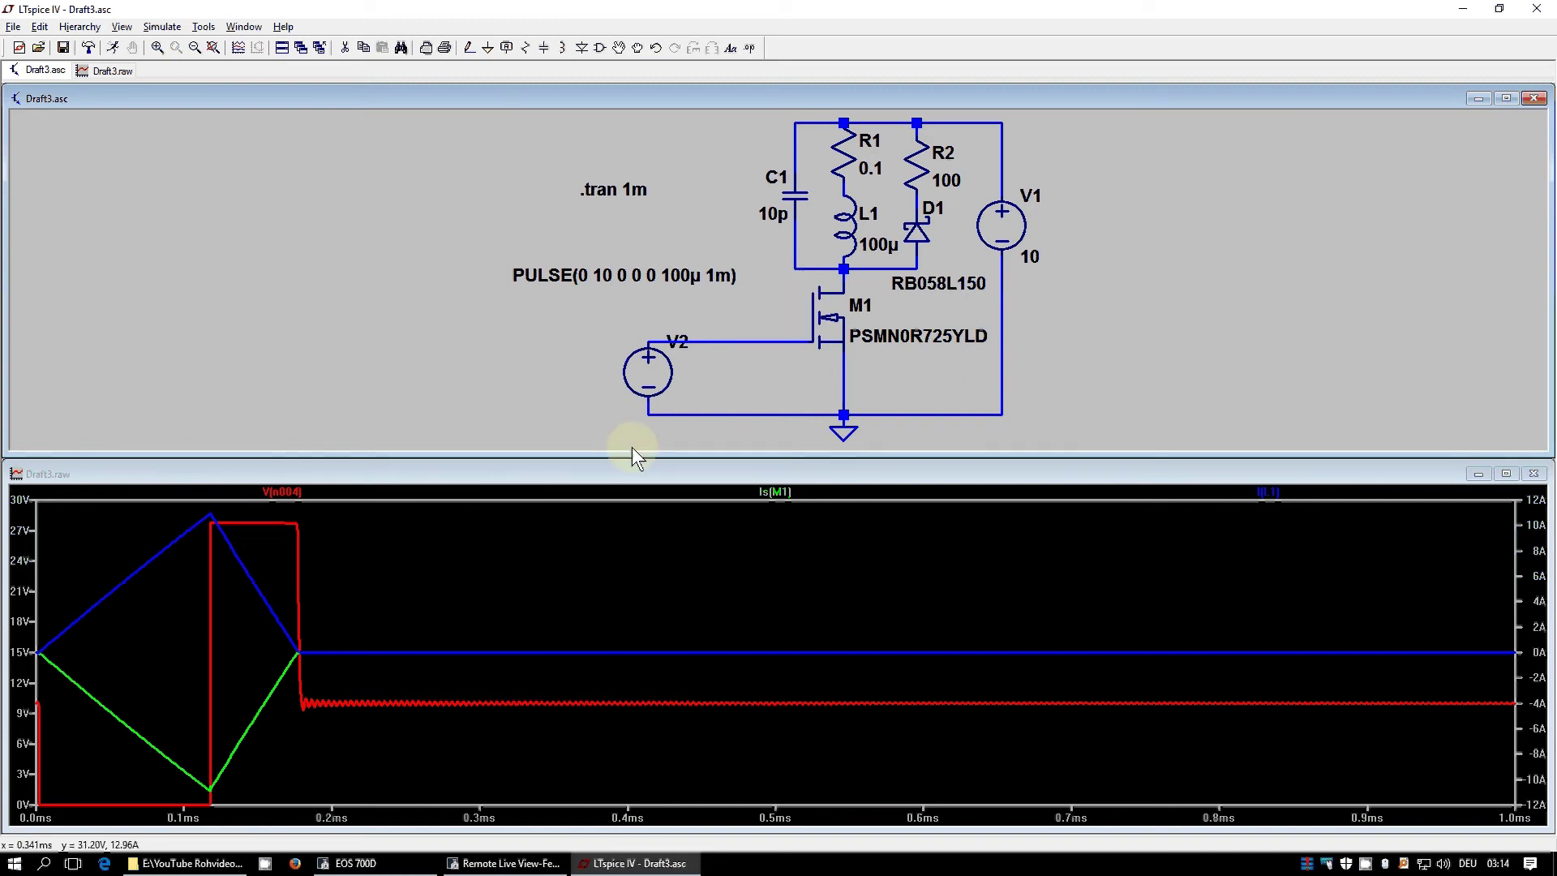
# Set resistor R2's resistance to 10k
pyautogui.rightClick(921, 174)
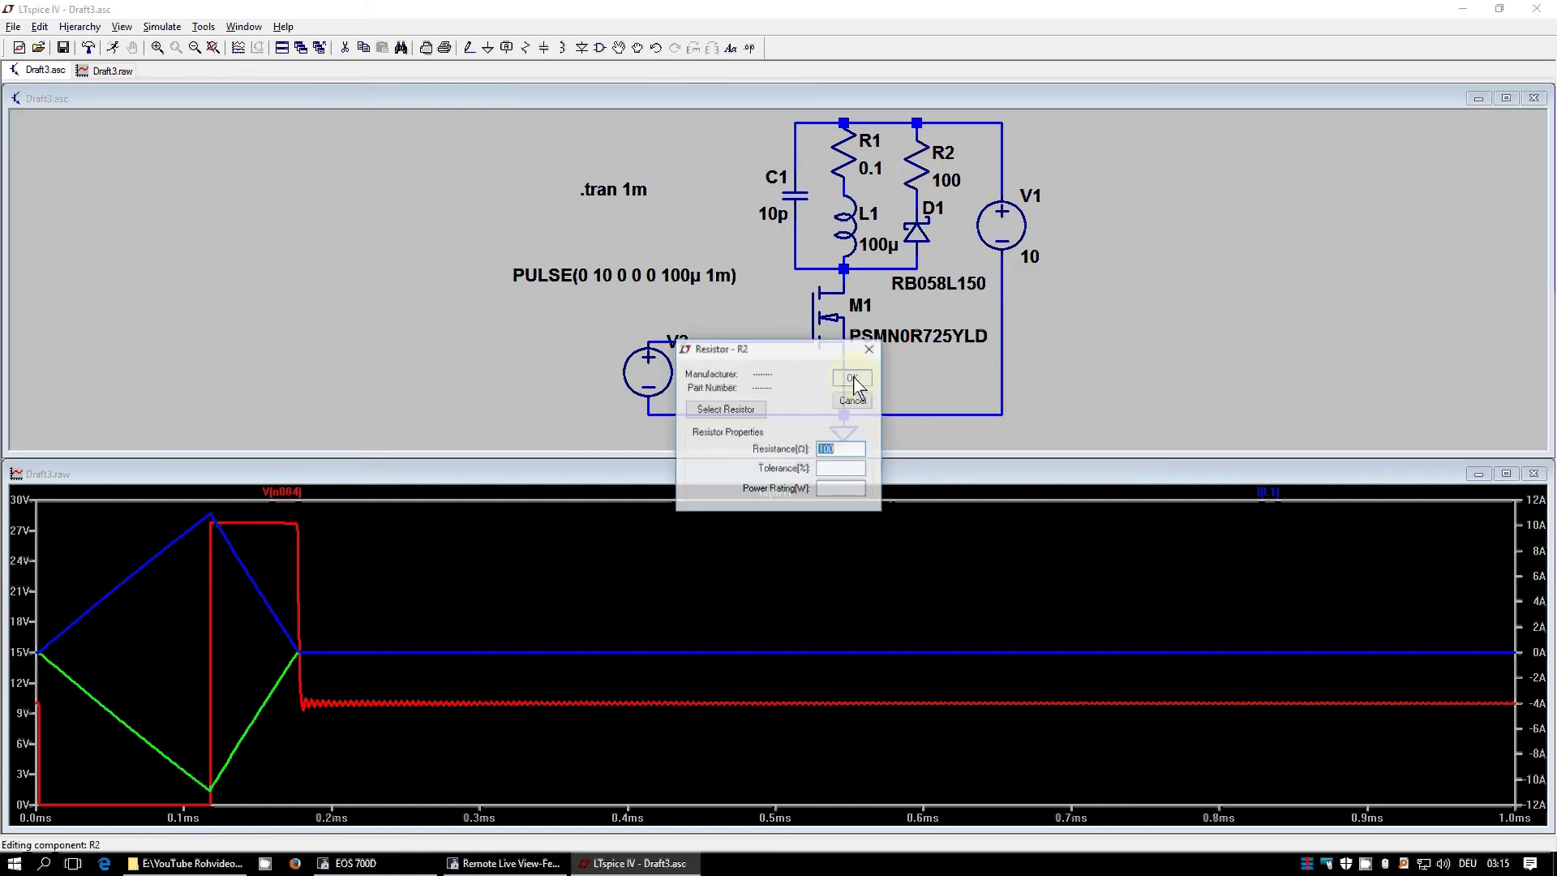
pyautogui.write('1')
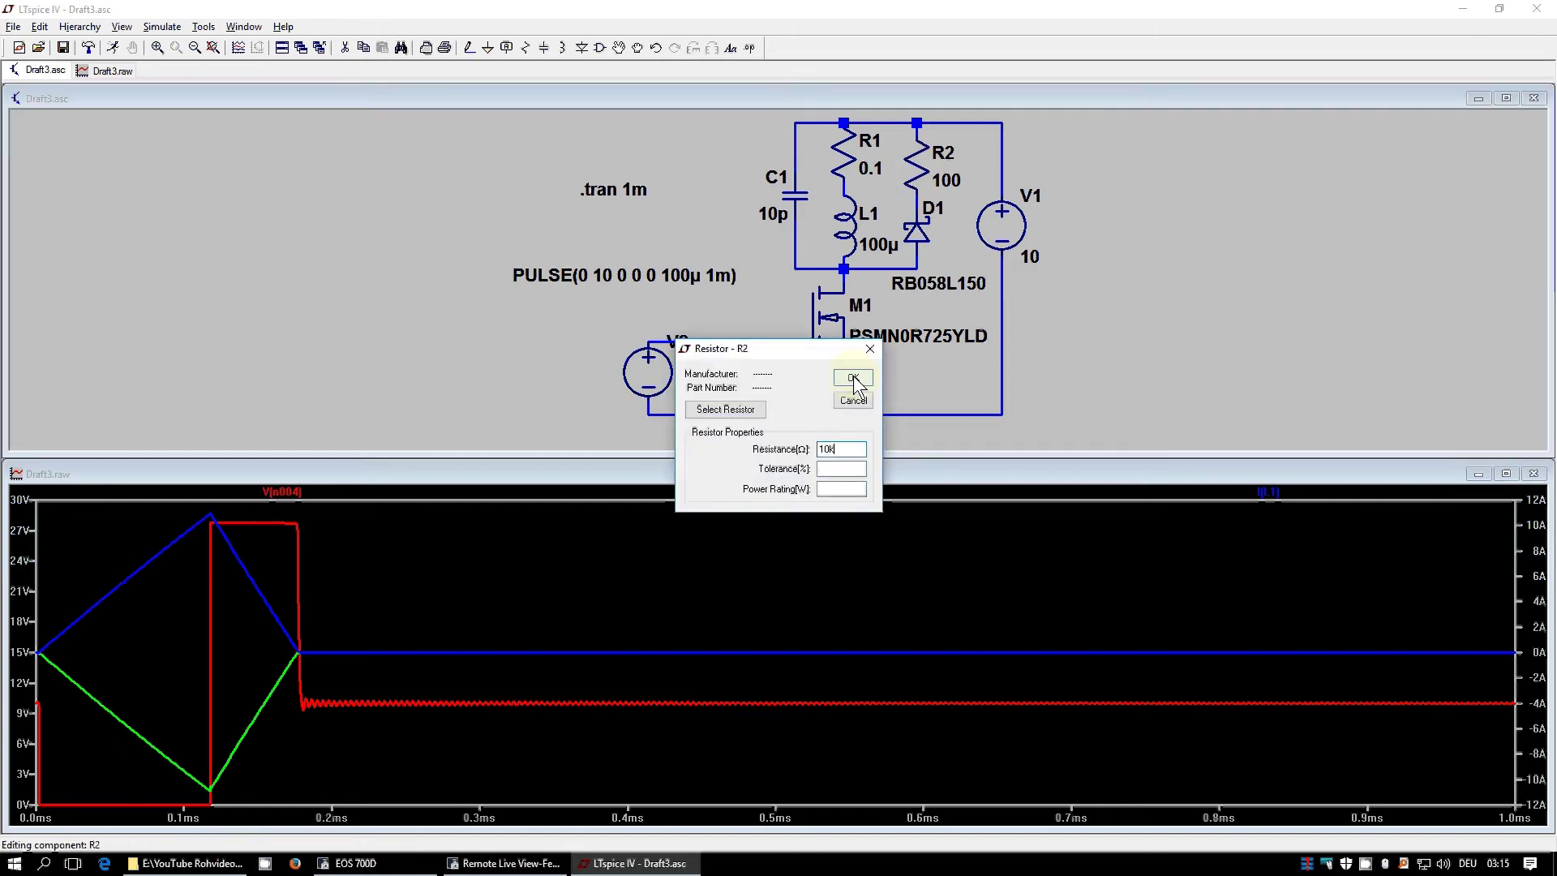
pyautogui.click(853, 378)
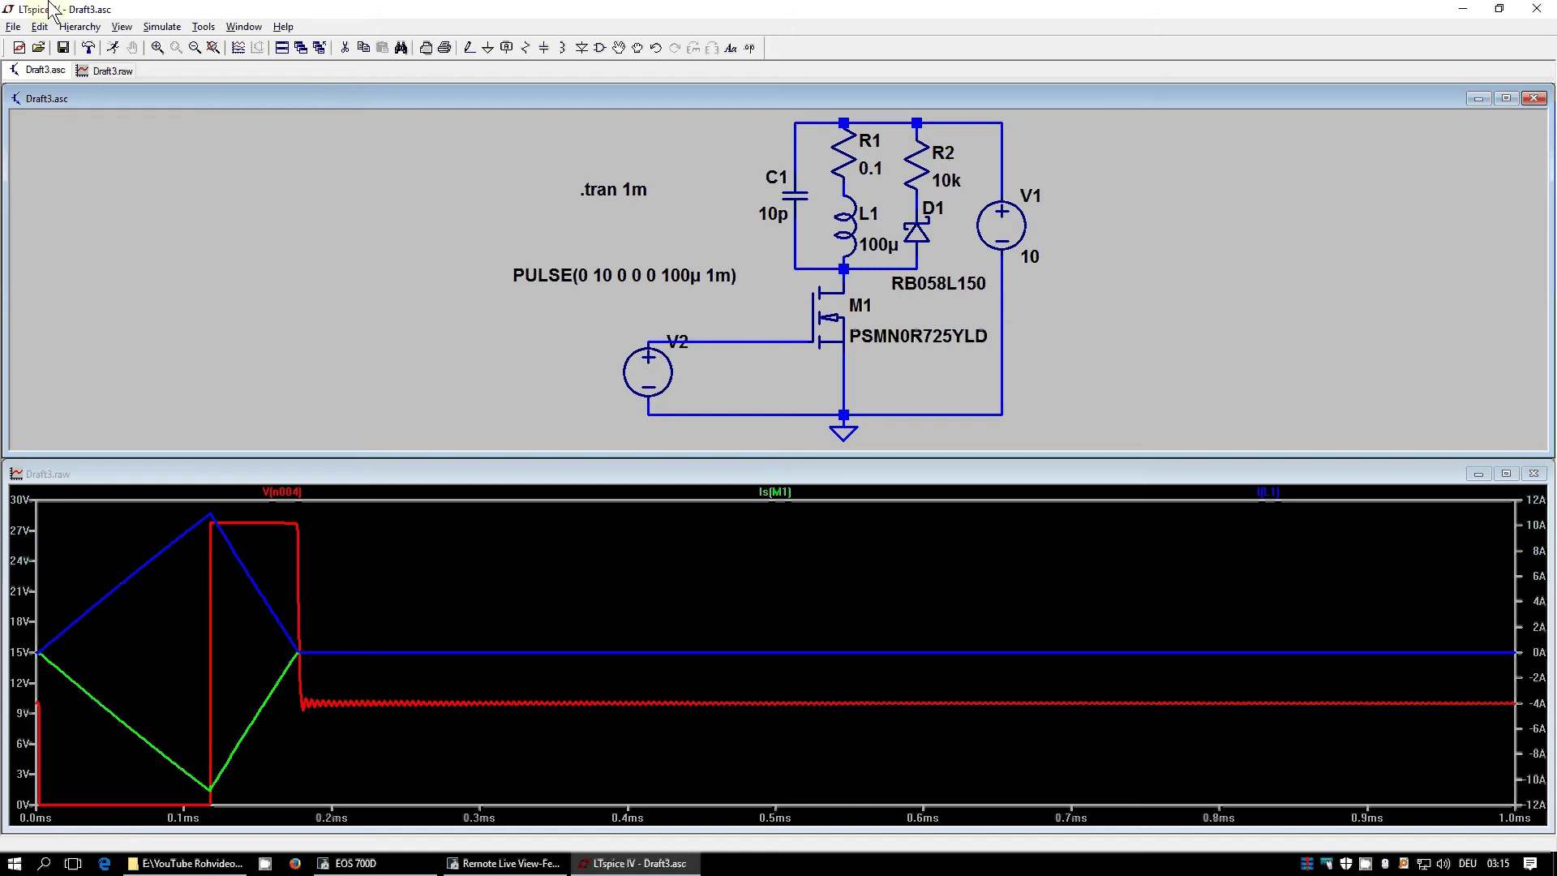
# Re-simulate with R2 at 10k, showing strong ringing on V(n004) after 0.18 ms
pyautogui.click(114, 47)
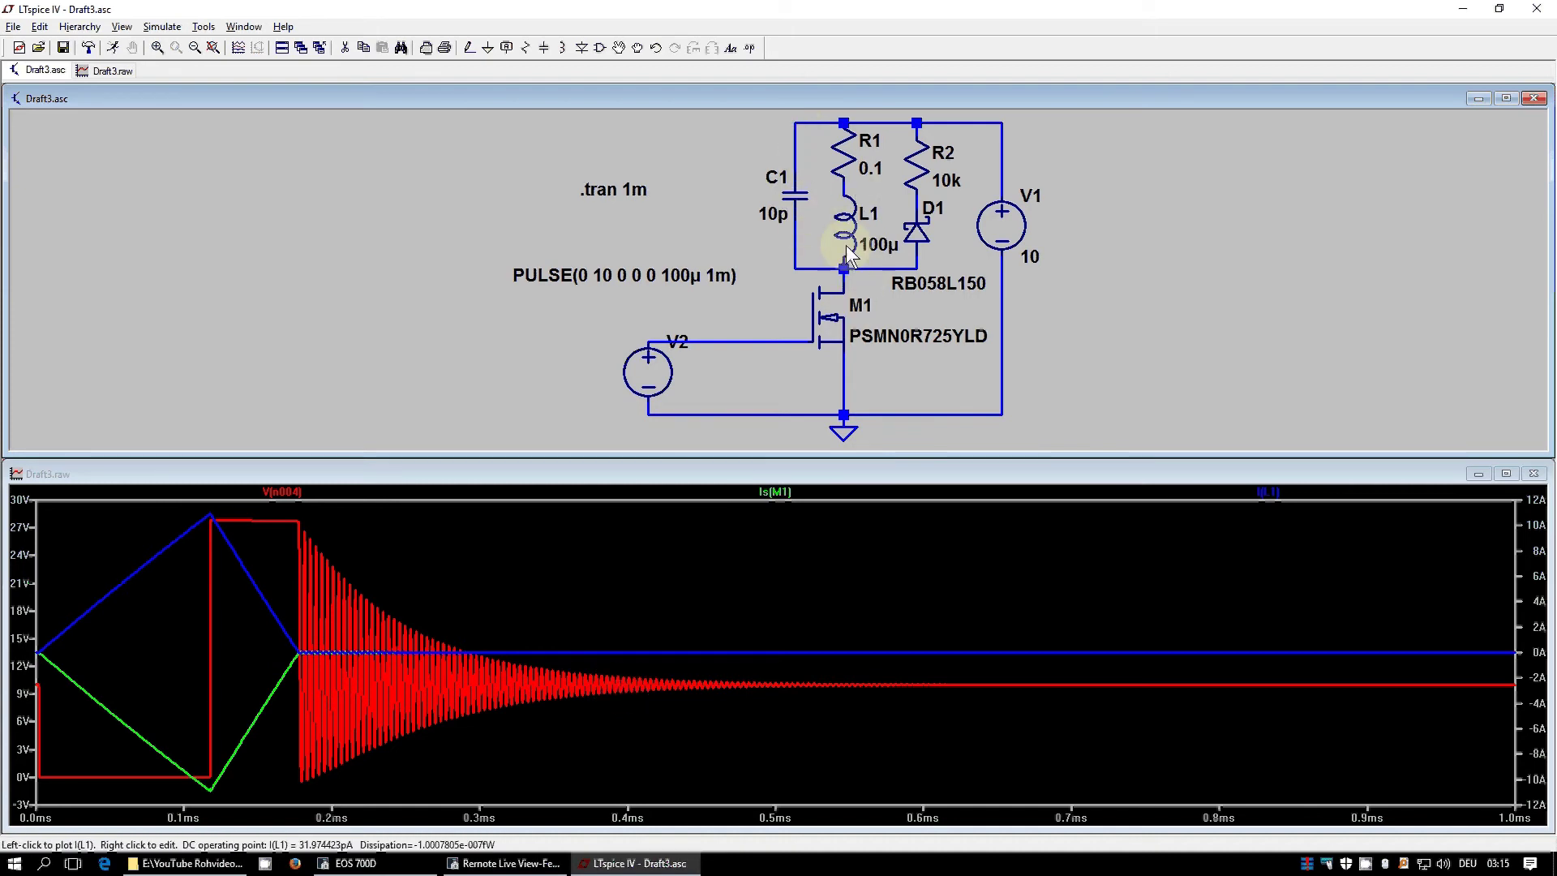
# Set R2 to 1 and re-simulate, giving a smooth V(n004) decay from about 21 V
pyautogui.rightClick(920, 174)
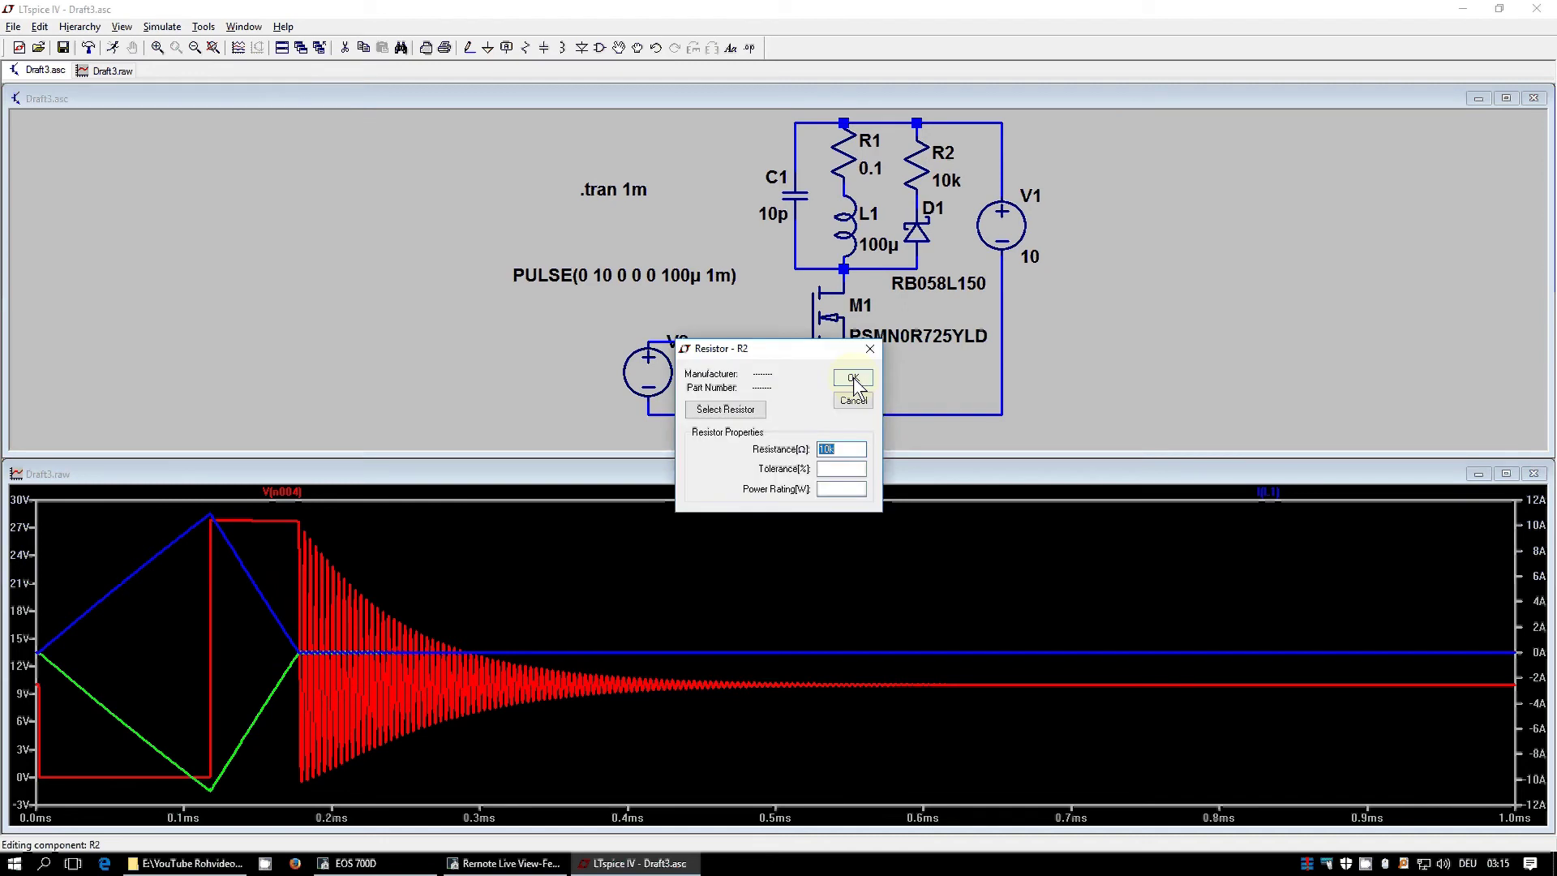
pyautogui.write('1')
pyautogui.click(854, 379)
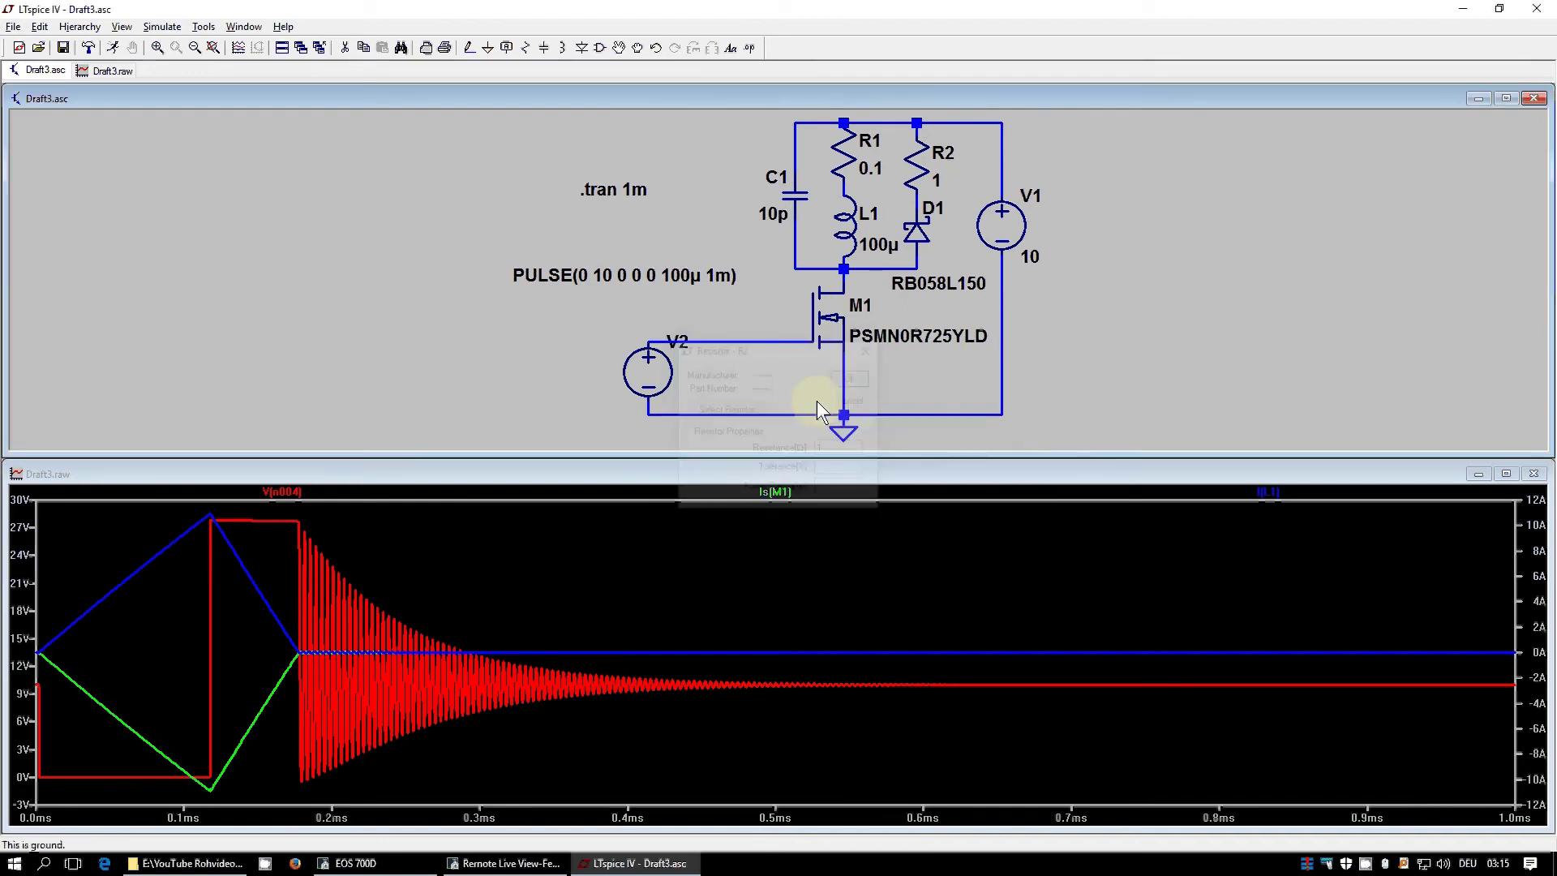
pyautogui.click(112, 47)
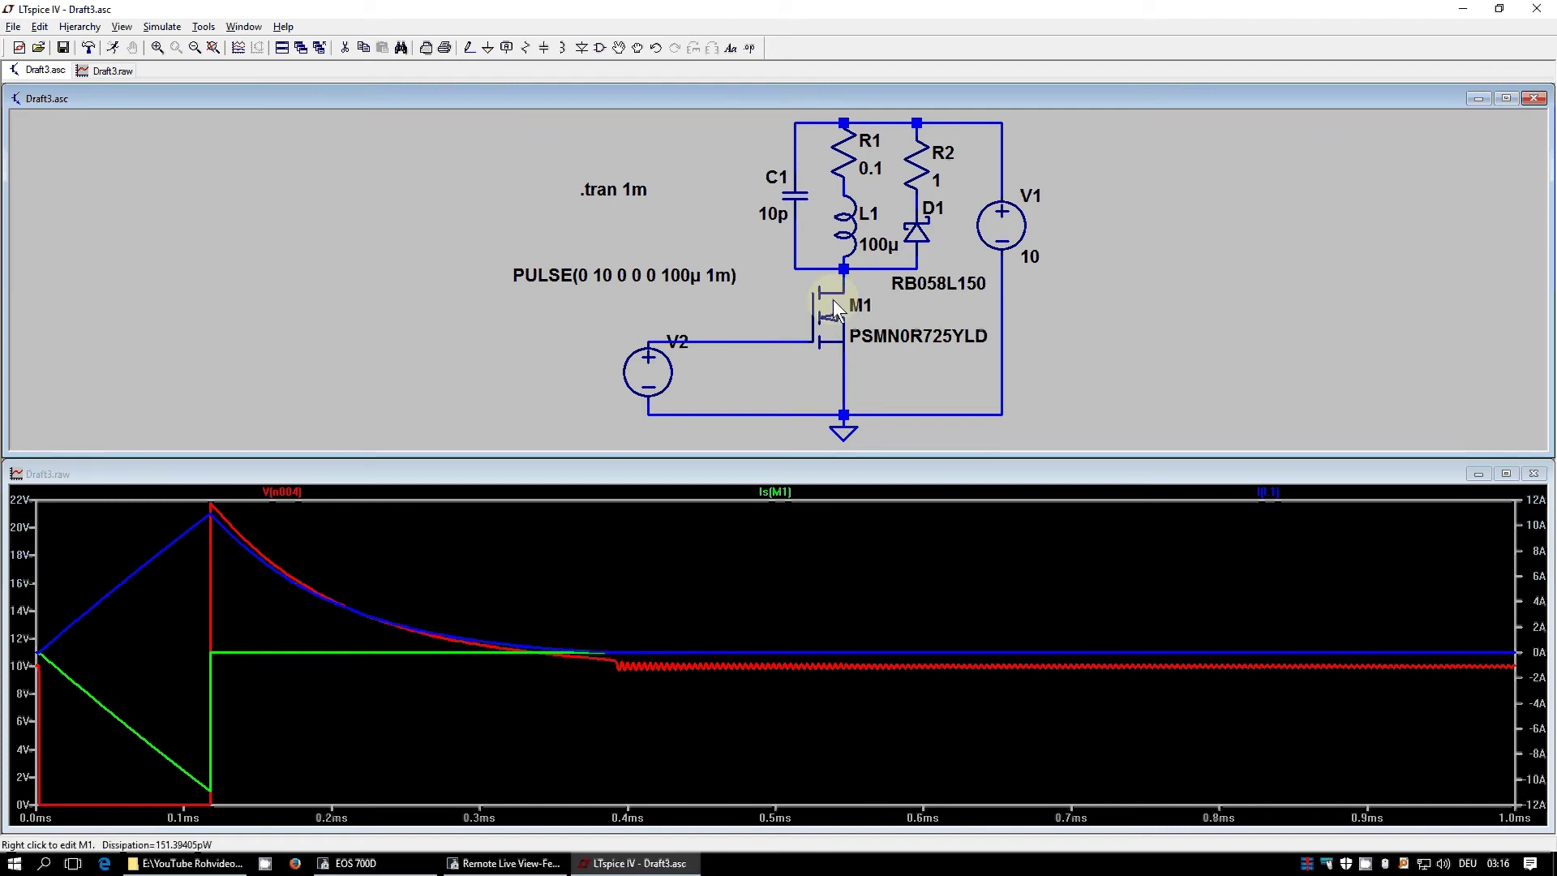
pyautogui.click(914, 172)
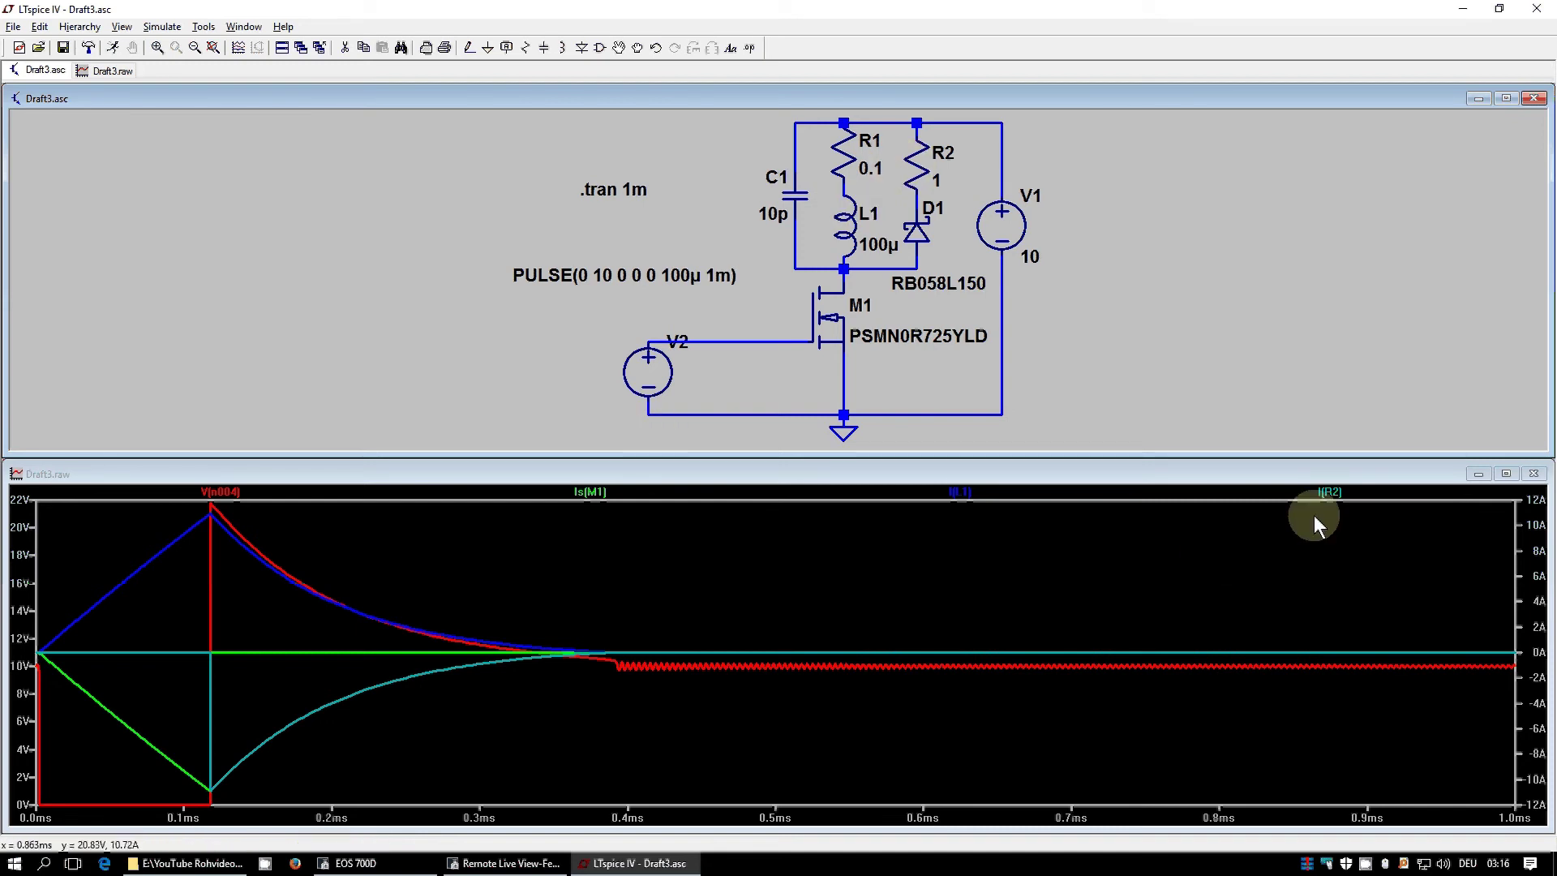
pyautogui.rightClick(1328, 492)
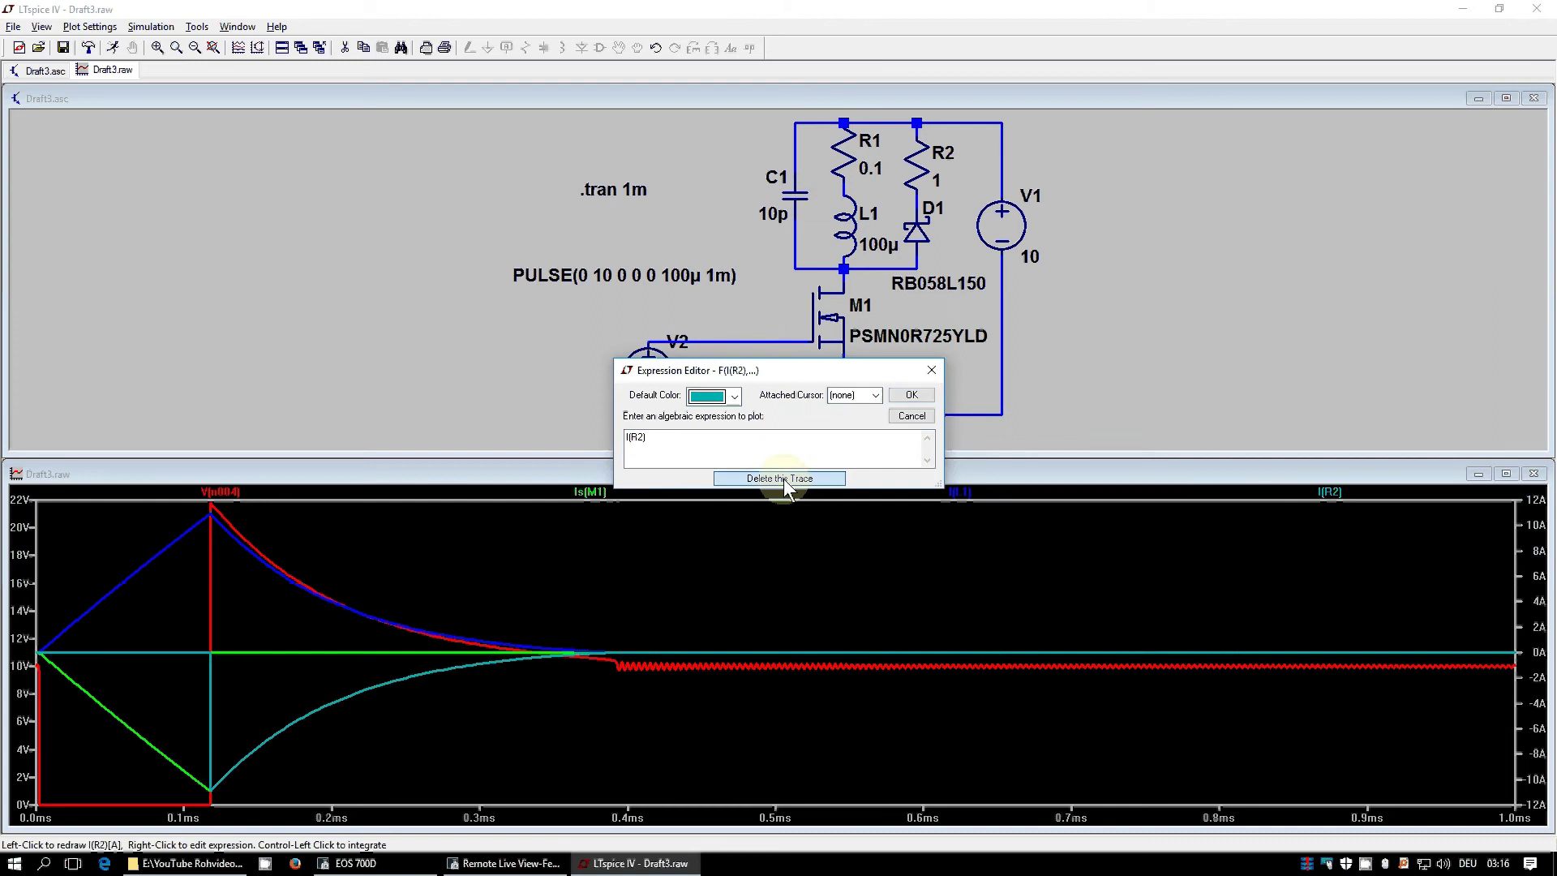
pyautogui.click(785, 479)
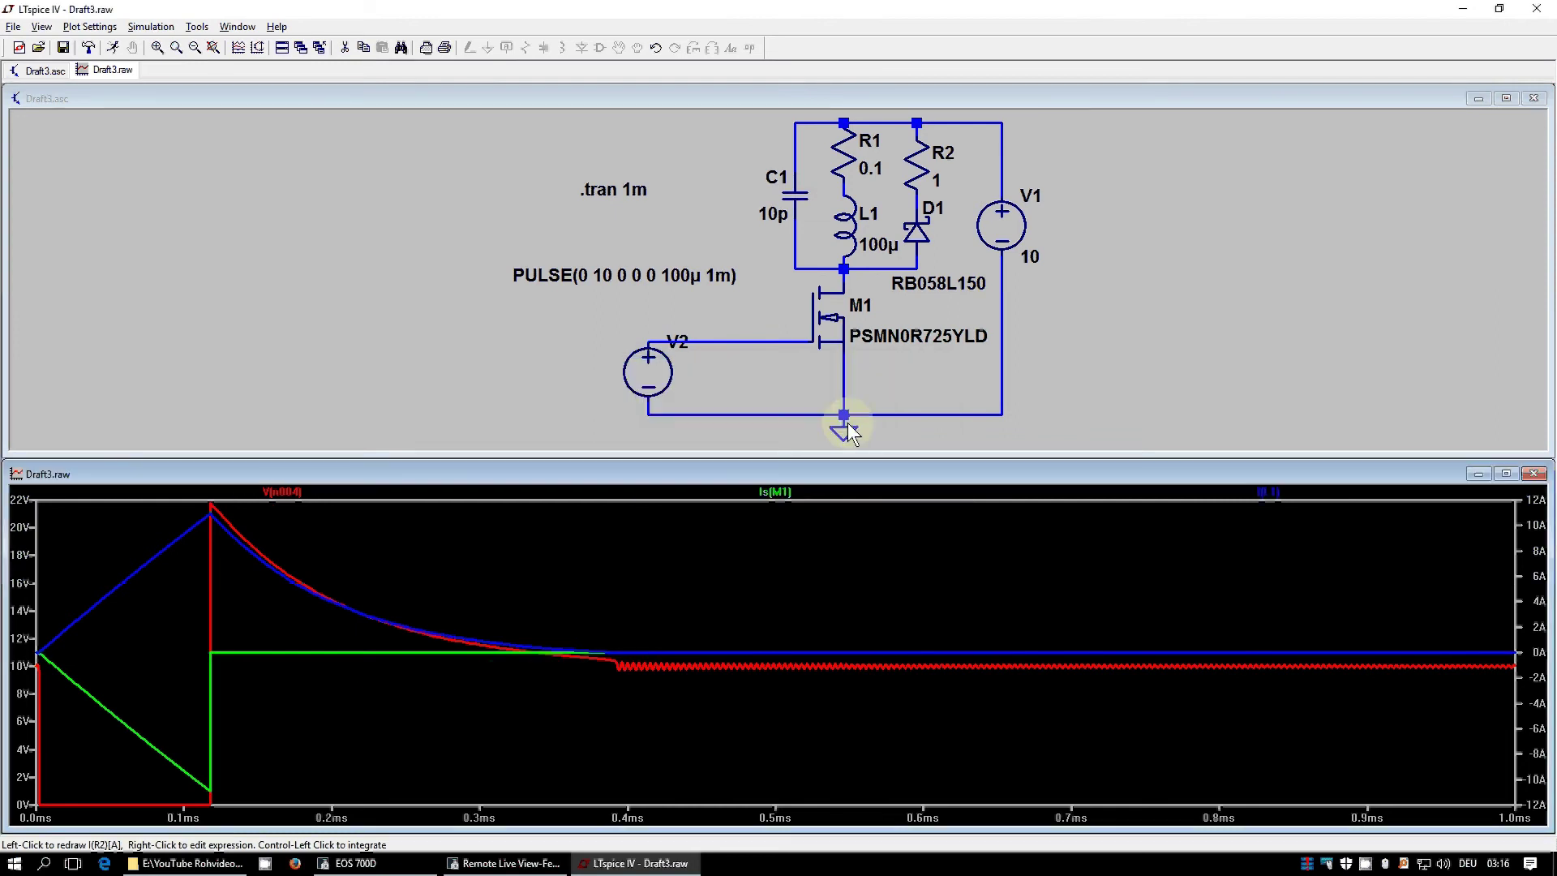
# Set R2 to 0.01 and re-simulate so the inductor current decays slowly over 1 ms
pyautogui.rightClick(914, 183)
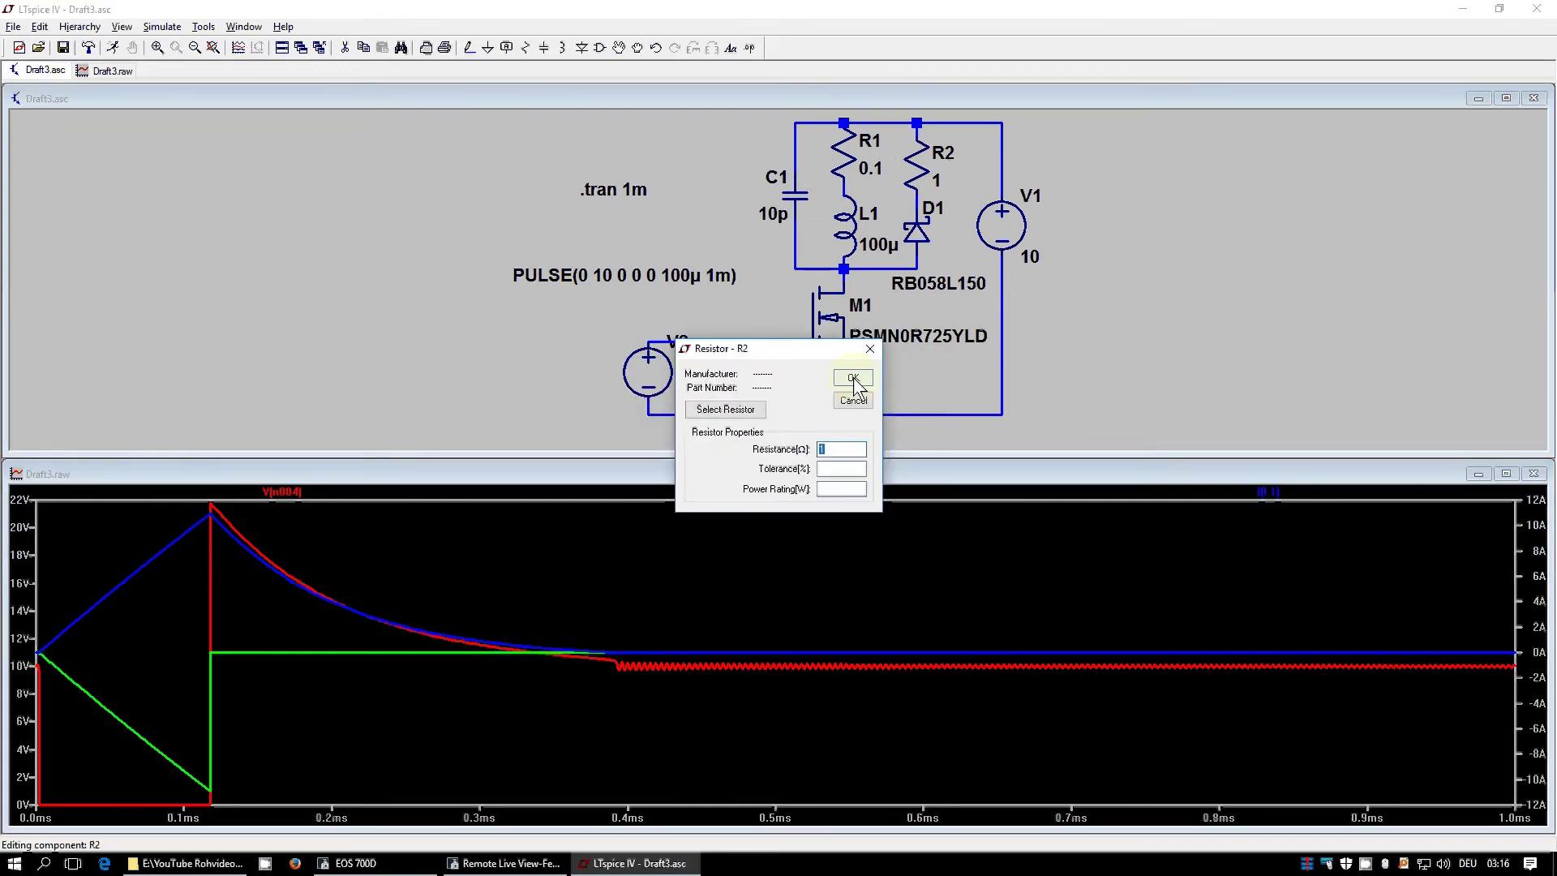
pyautogui.write('0.01')
pyautogui.click(853, 379)
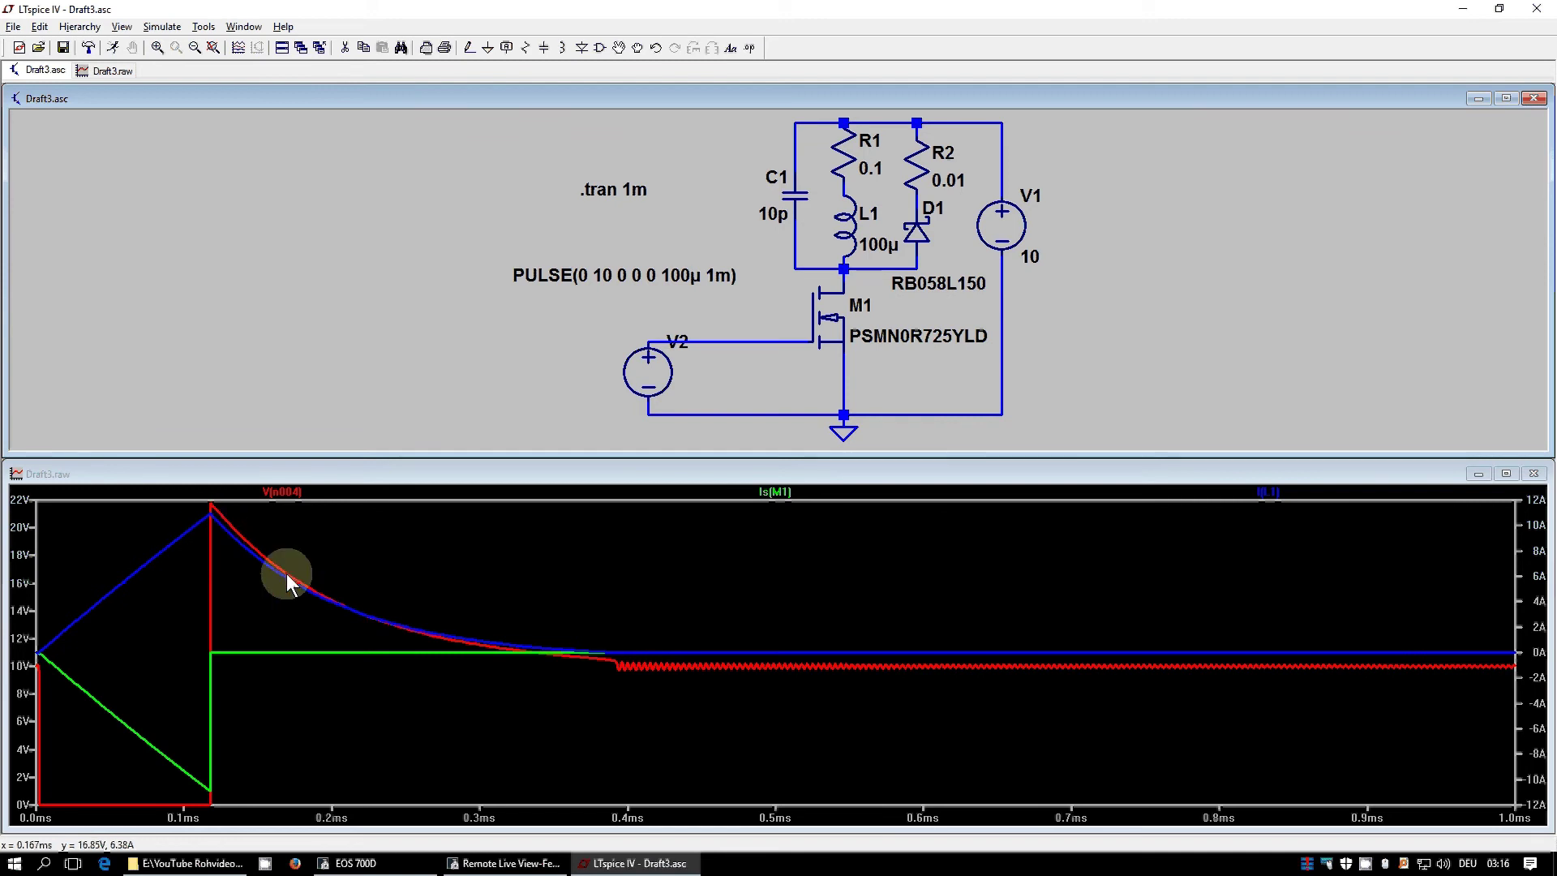
pyautogui.click(115, 47)
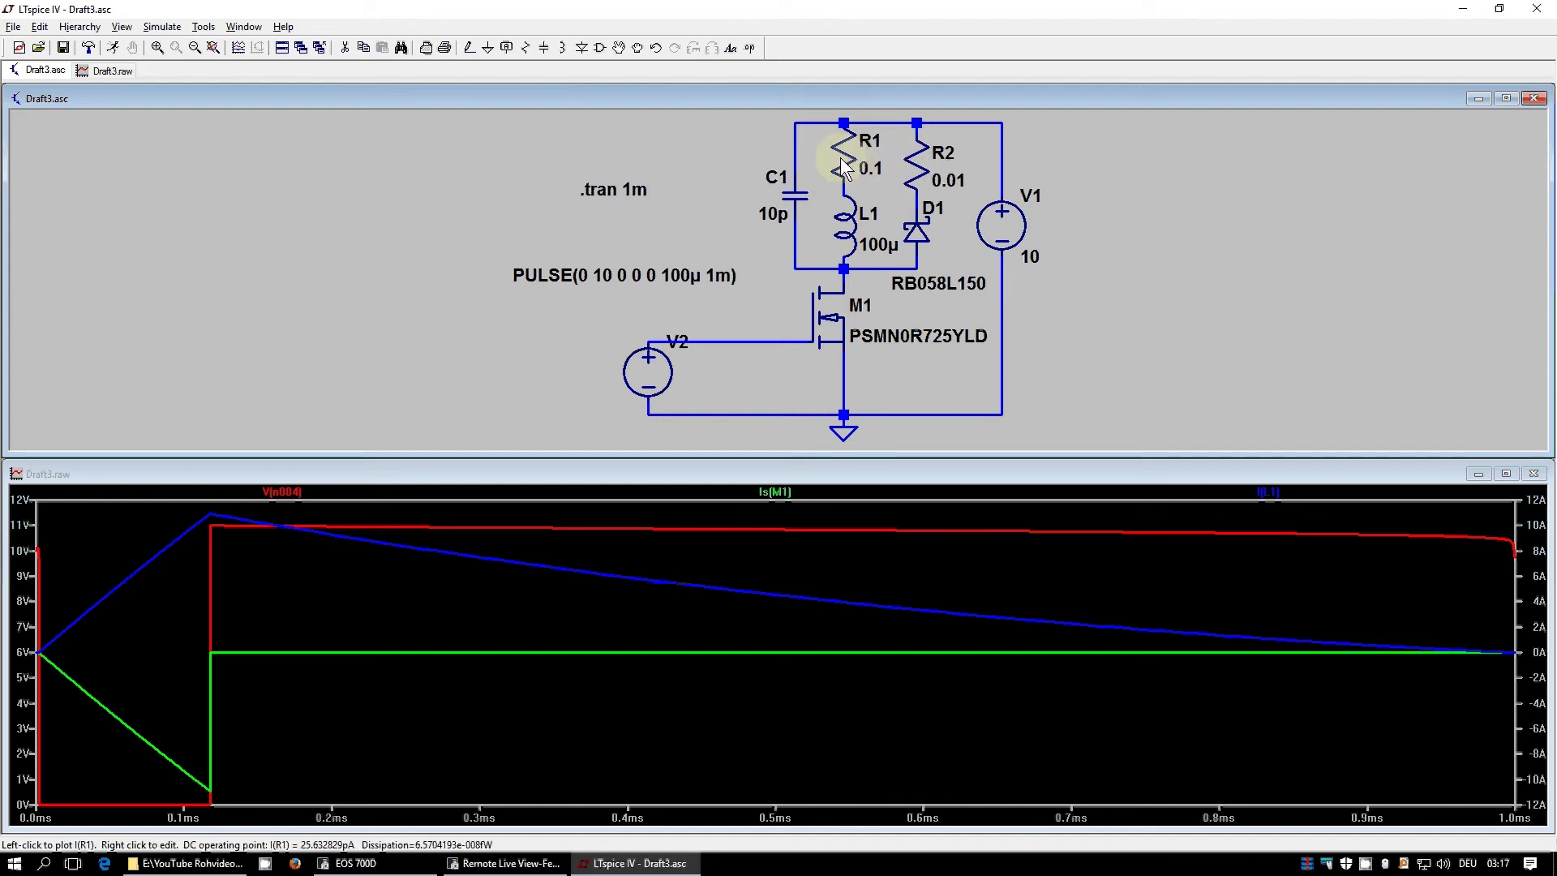
# Change R2 from 0.01 back to 1 and re-simulate
pyautogui.rightClick(922, 174)
pyautogui.write('1')
pyautogui.click(853, 379)
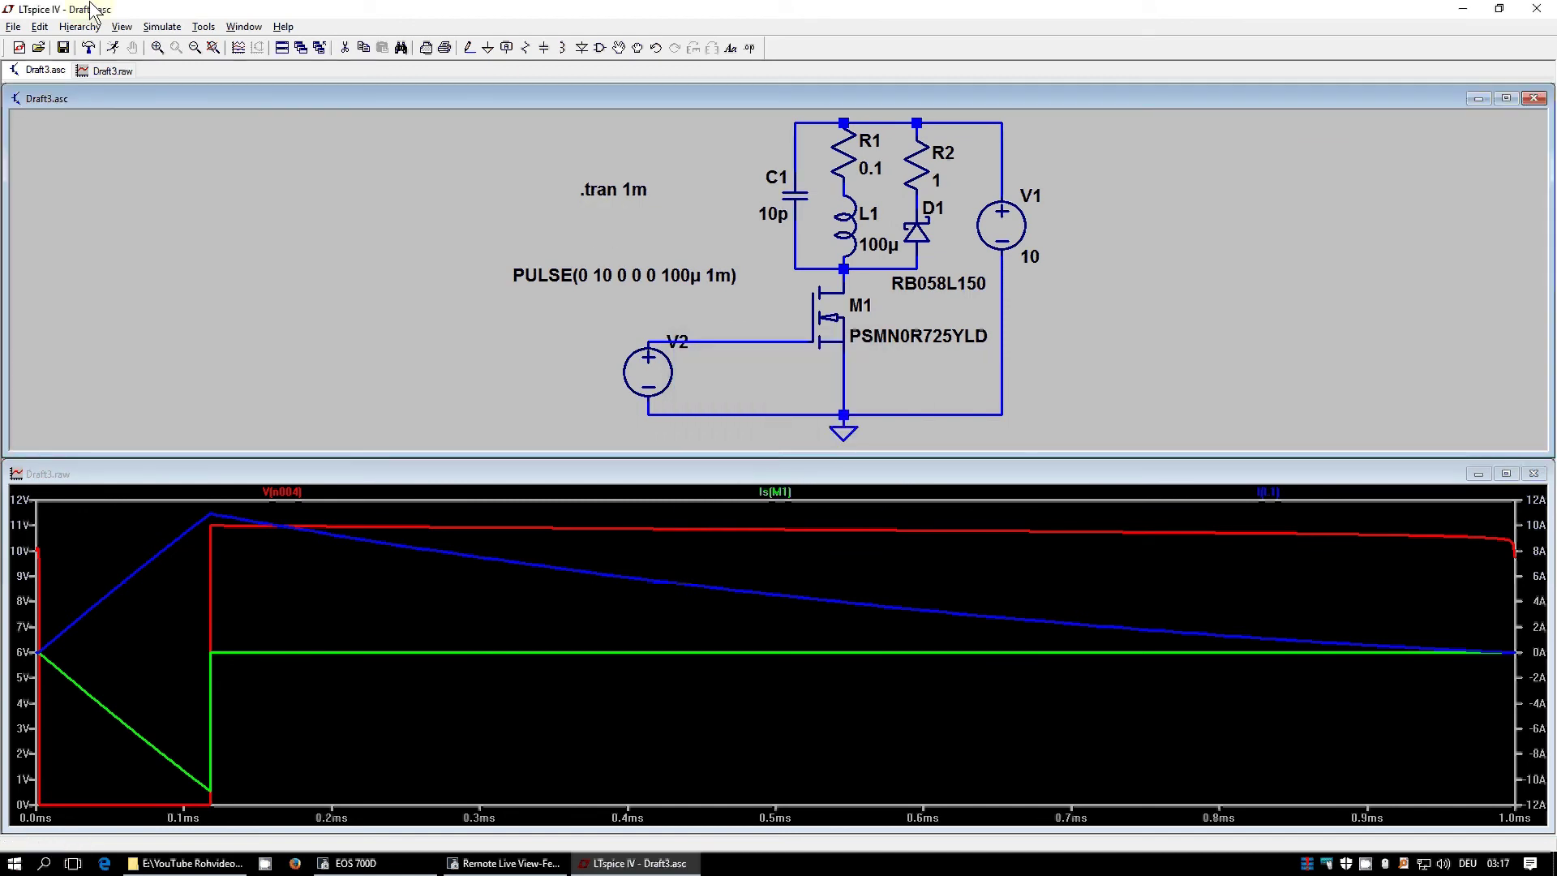
pyautogui.click(114, 46)
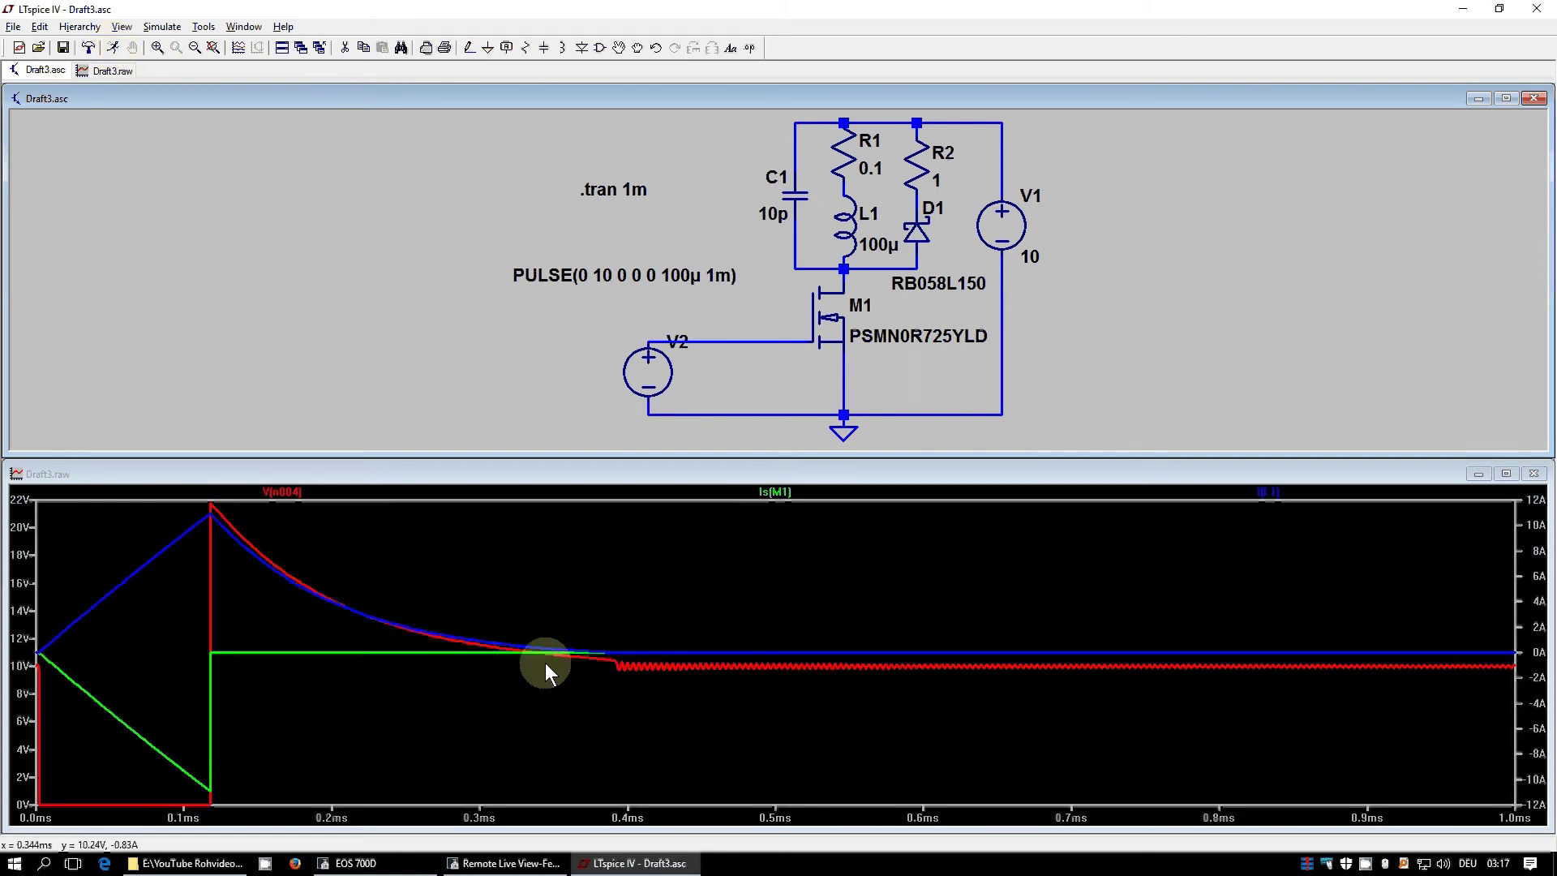
# Set R2 to 10, re-simulate, then bring up the Wikipedia Damping ratio article in Firefox
pyautogui.rightClick(911, 169)
pyautogui.write('10')
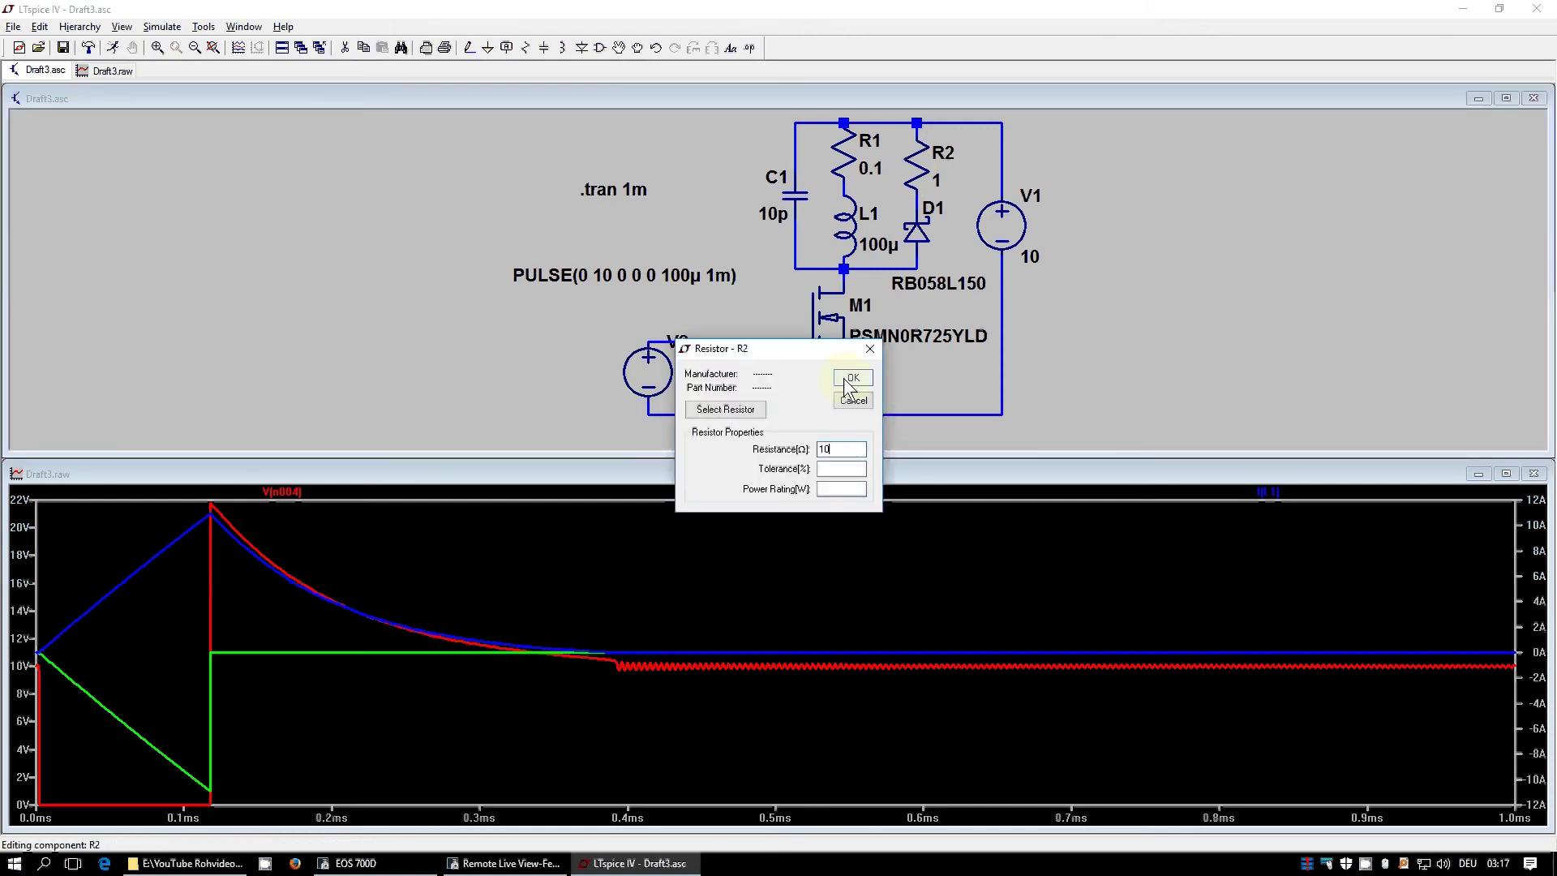
pyautogui.click(848, 380)
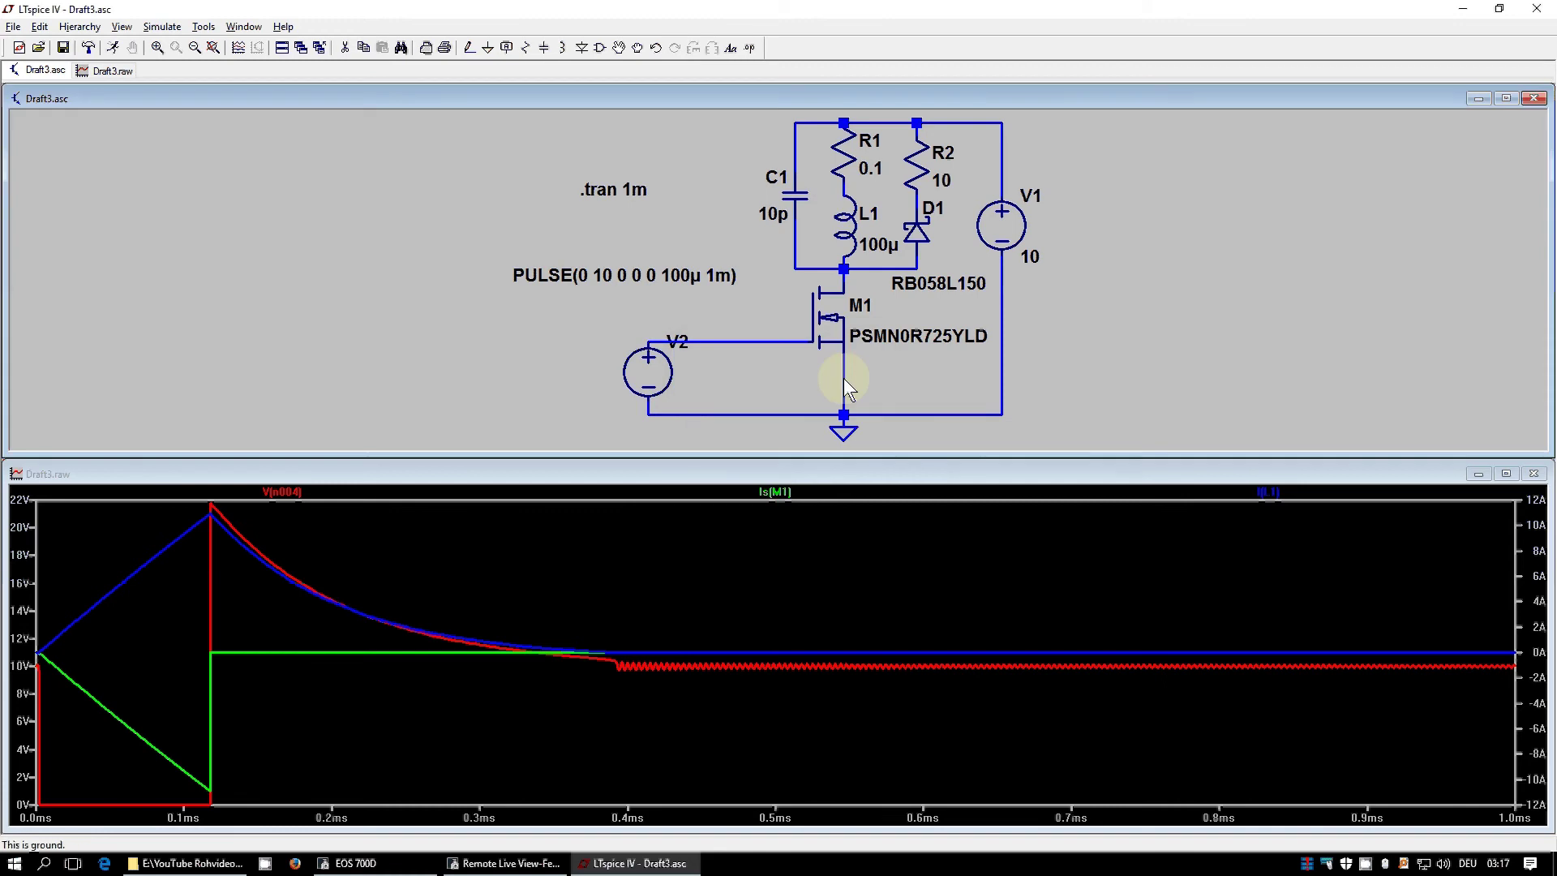
pyautogui.click(119, 47)
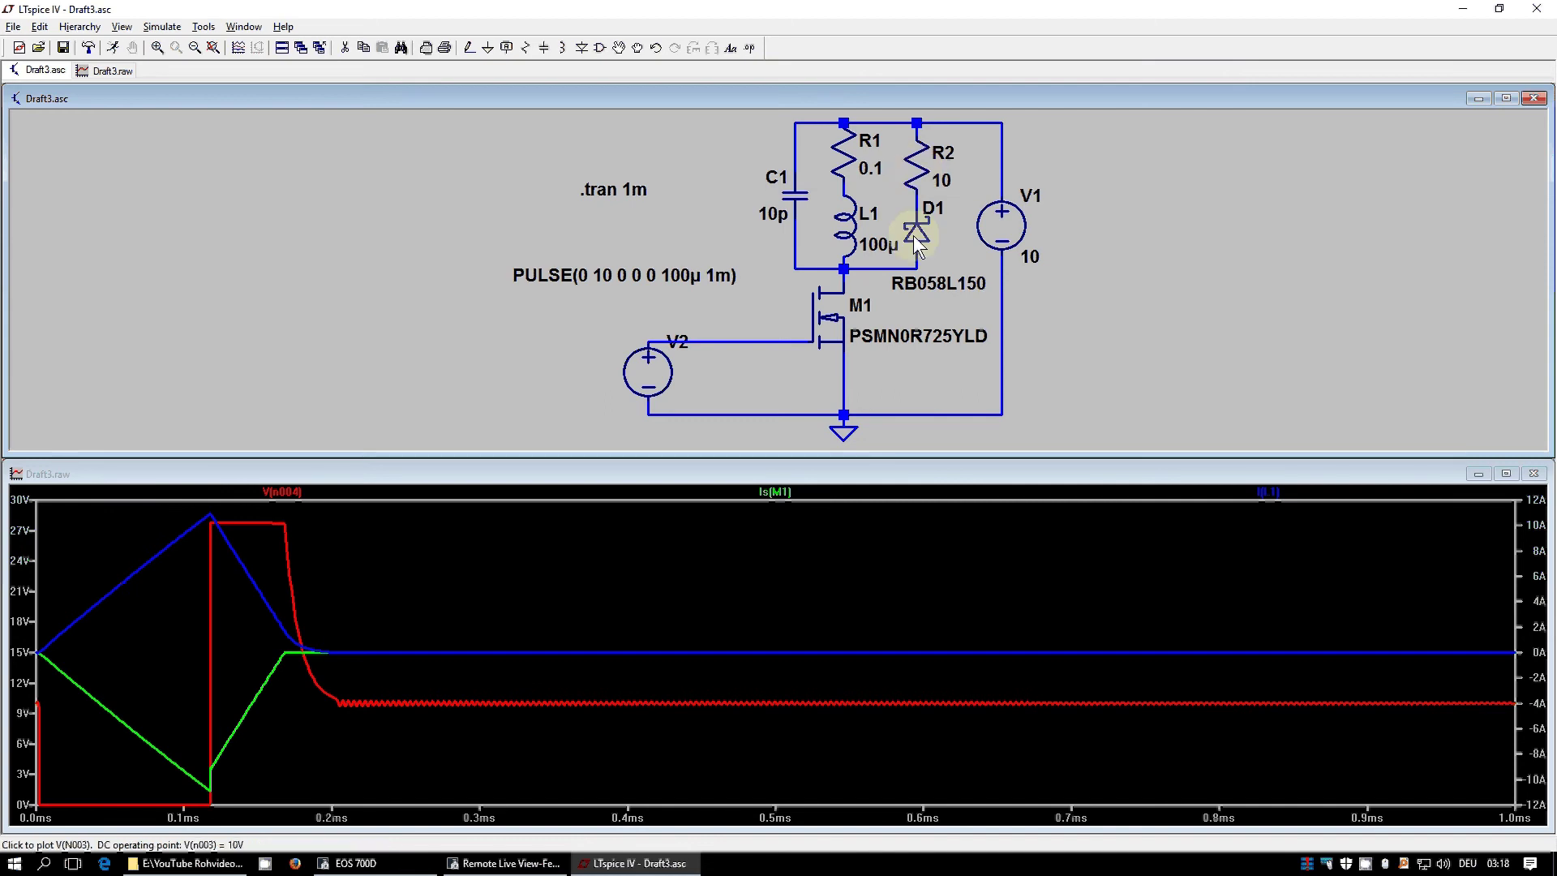
pyautogui.click(296, 864)
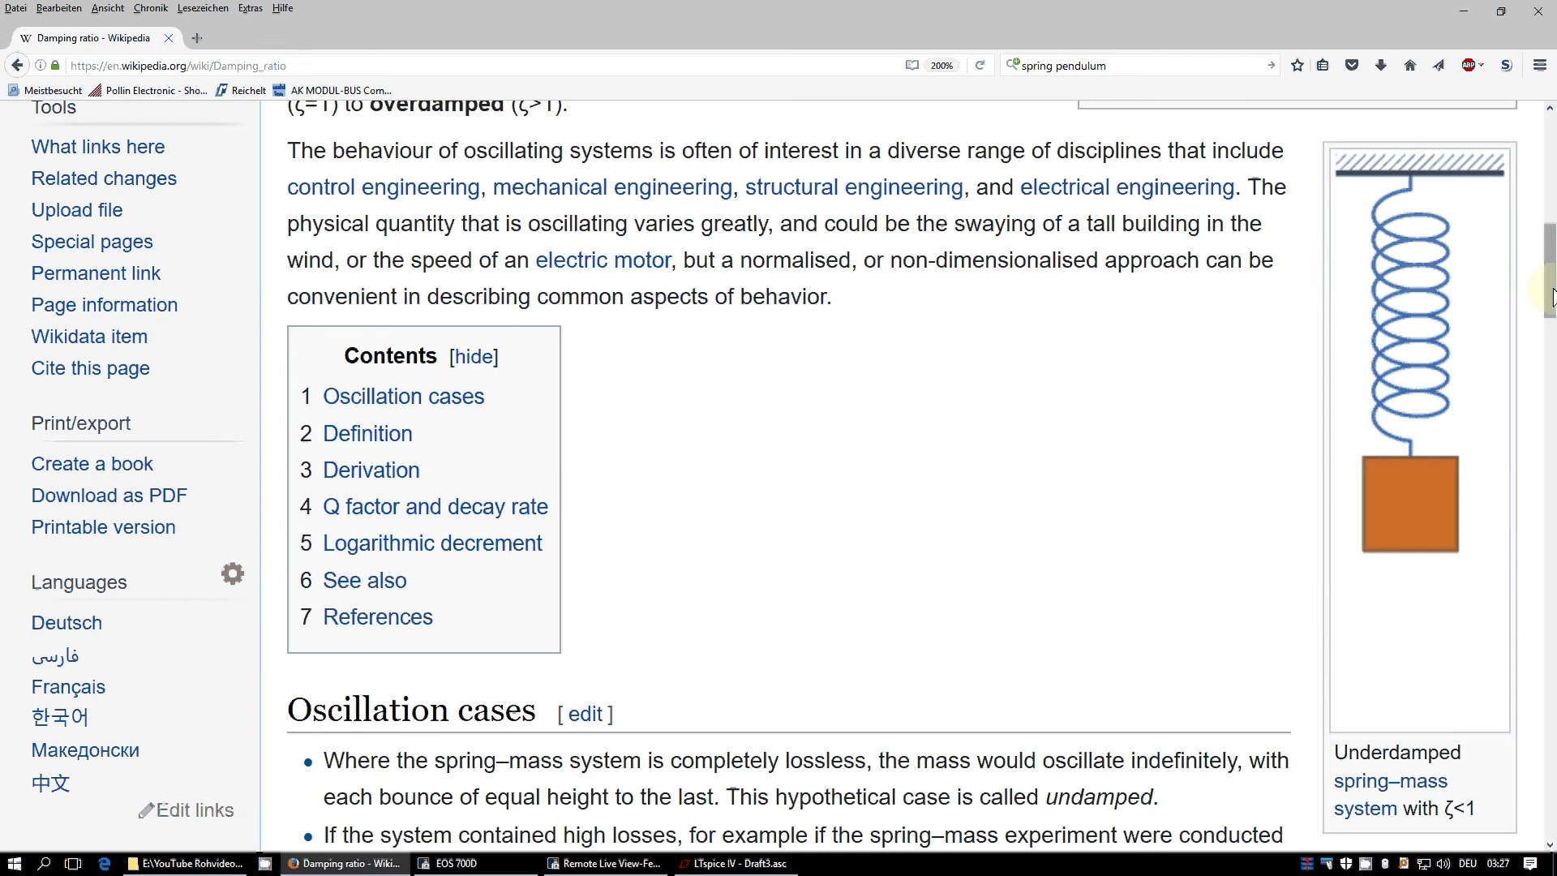
# Scroll the Damping ratio article to its Definition section, then return to LTspice IV
pyautogui.moveTo(1550, 298); pyautogui.dragTo(1552, 442)
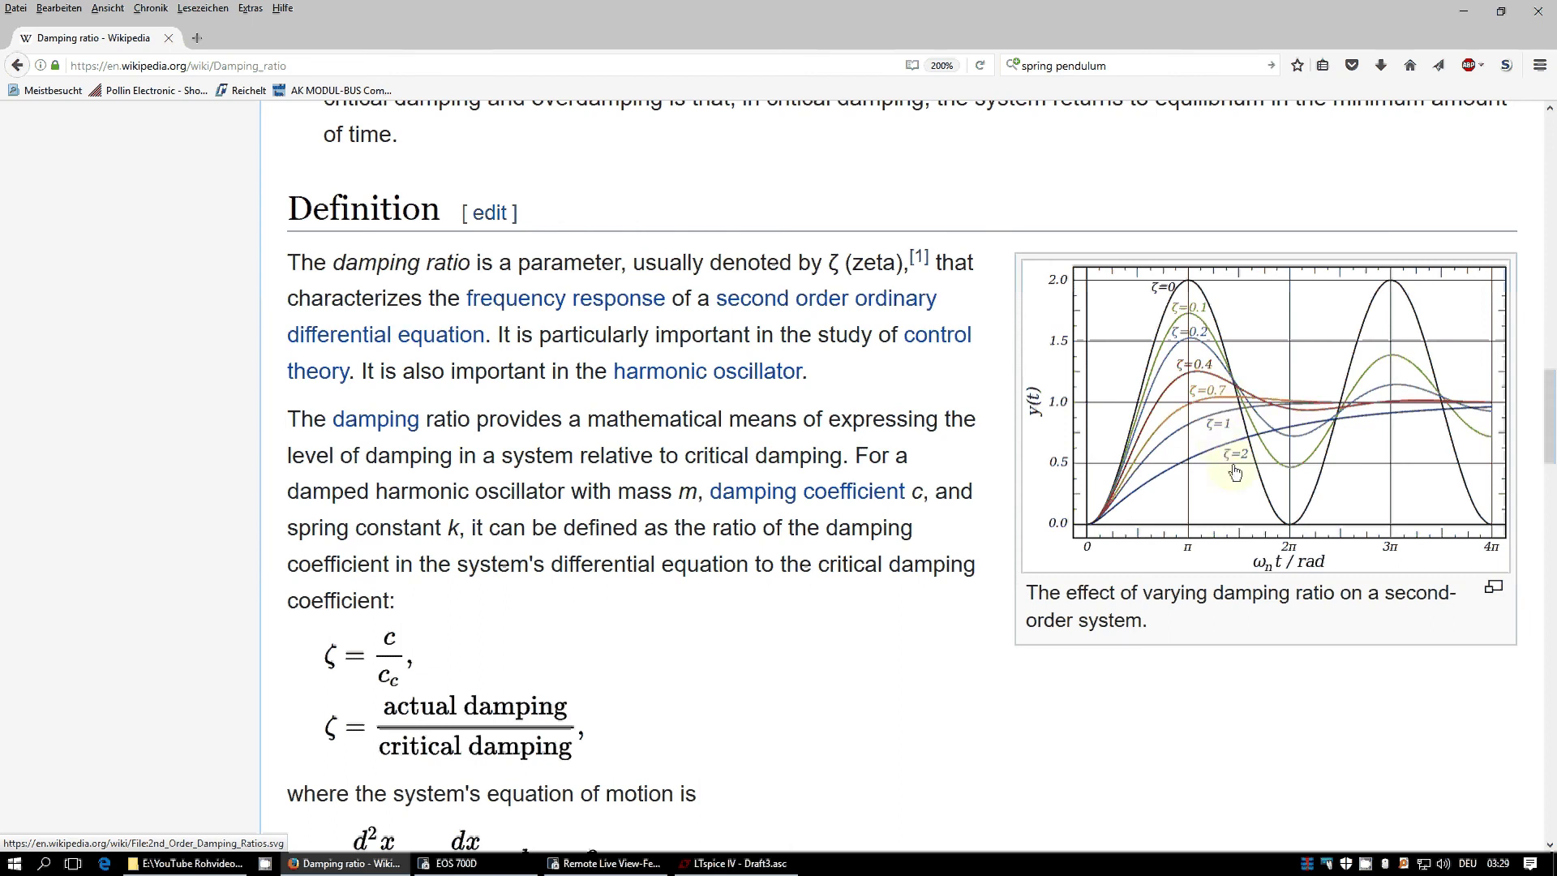
pyautogui.click(717, 866)
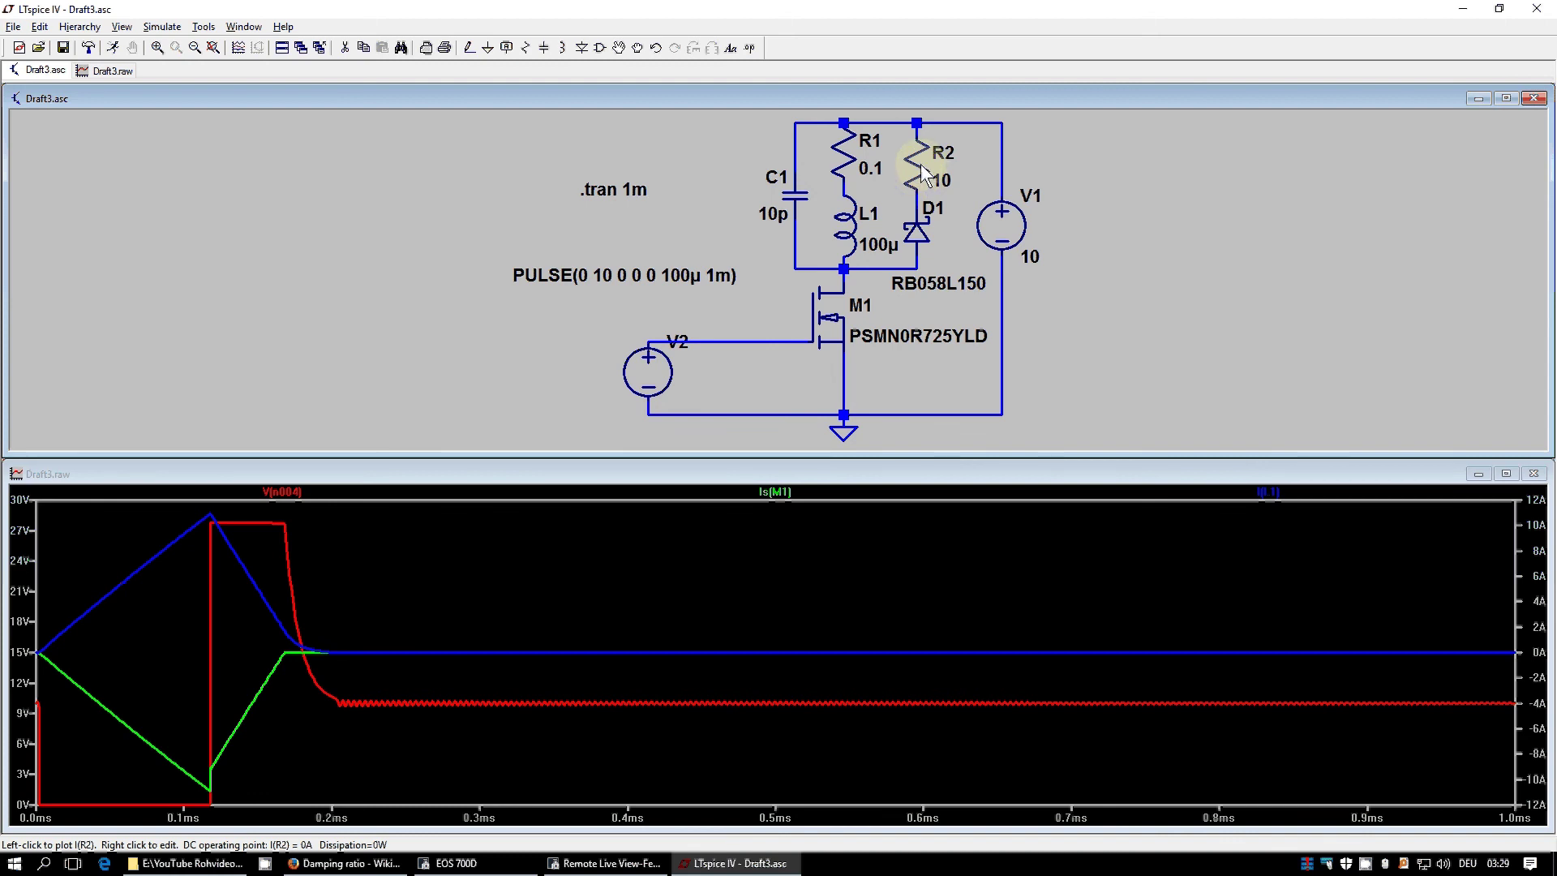
# Set R2 to 10k and re-simulate
pyautogui.rightClick(922, 173)
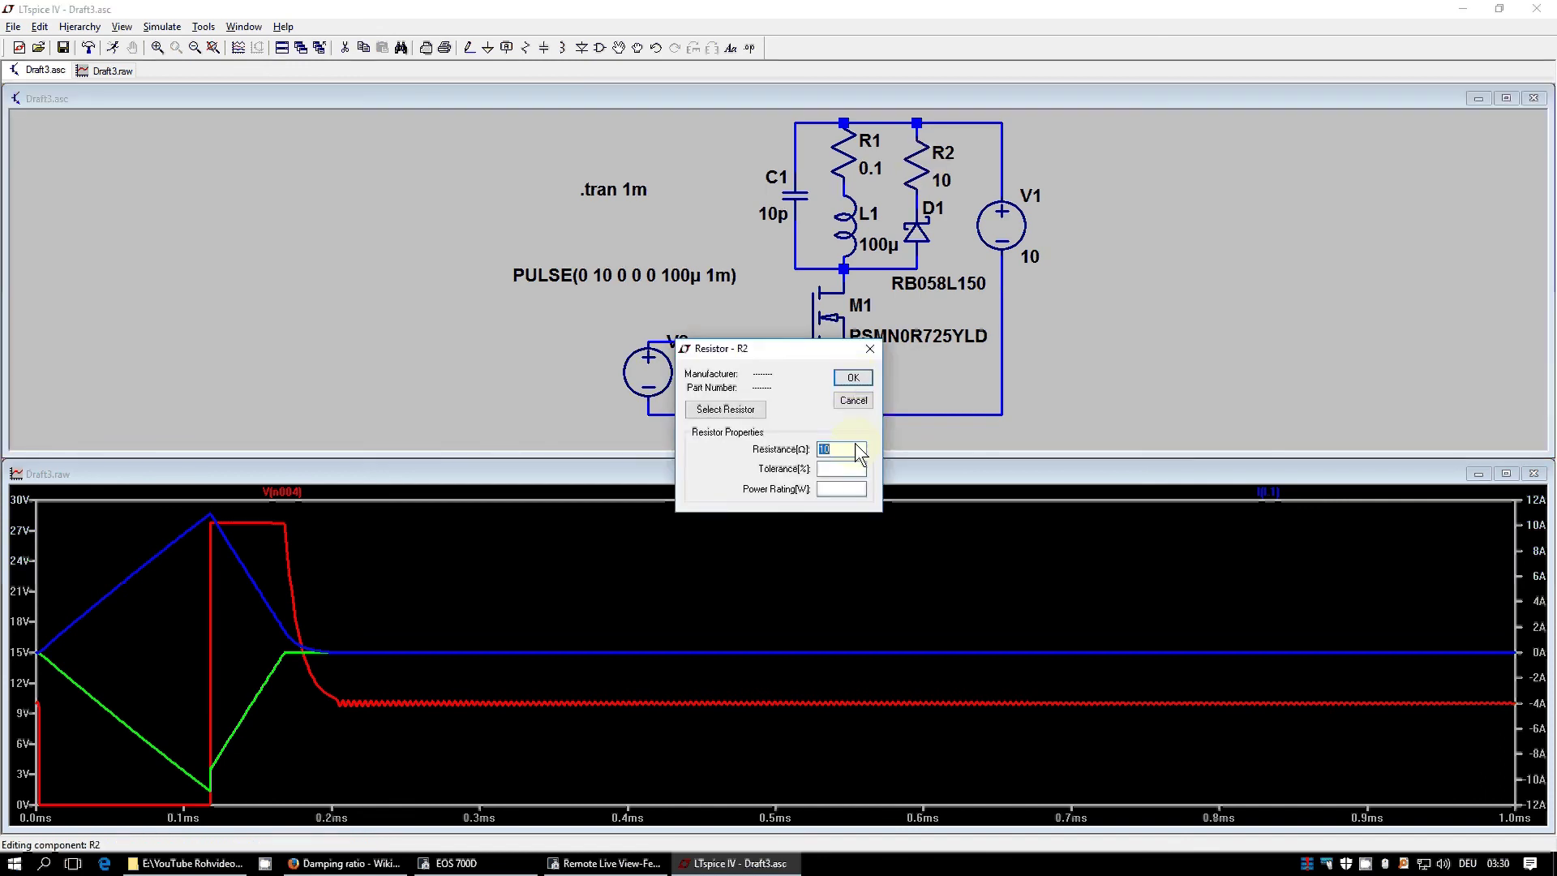
pyautogui.click(856, 448)
pyautogui.click(847, 378)
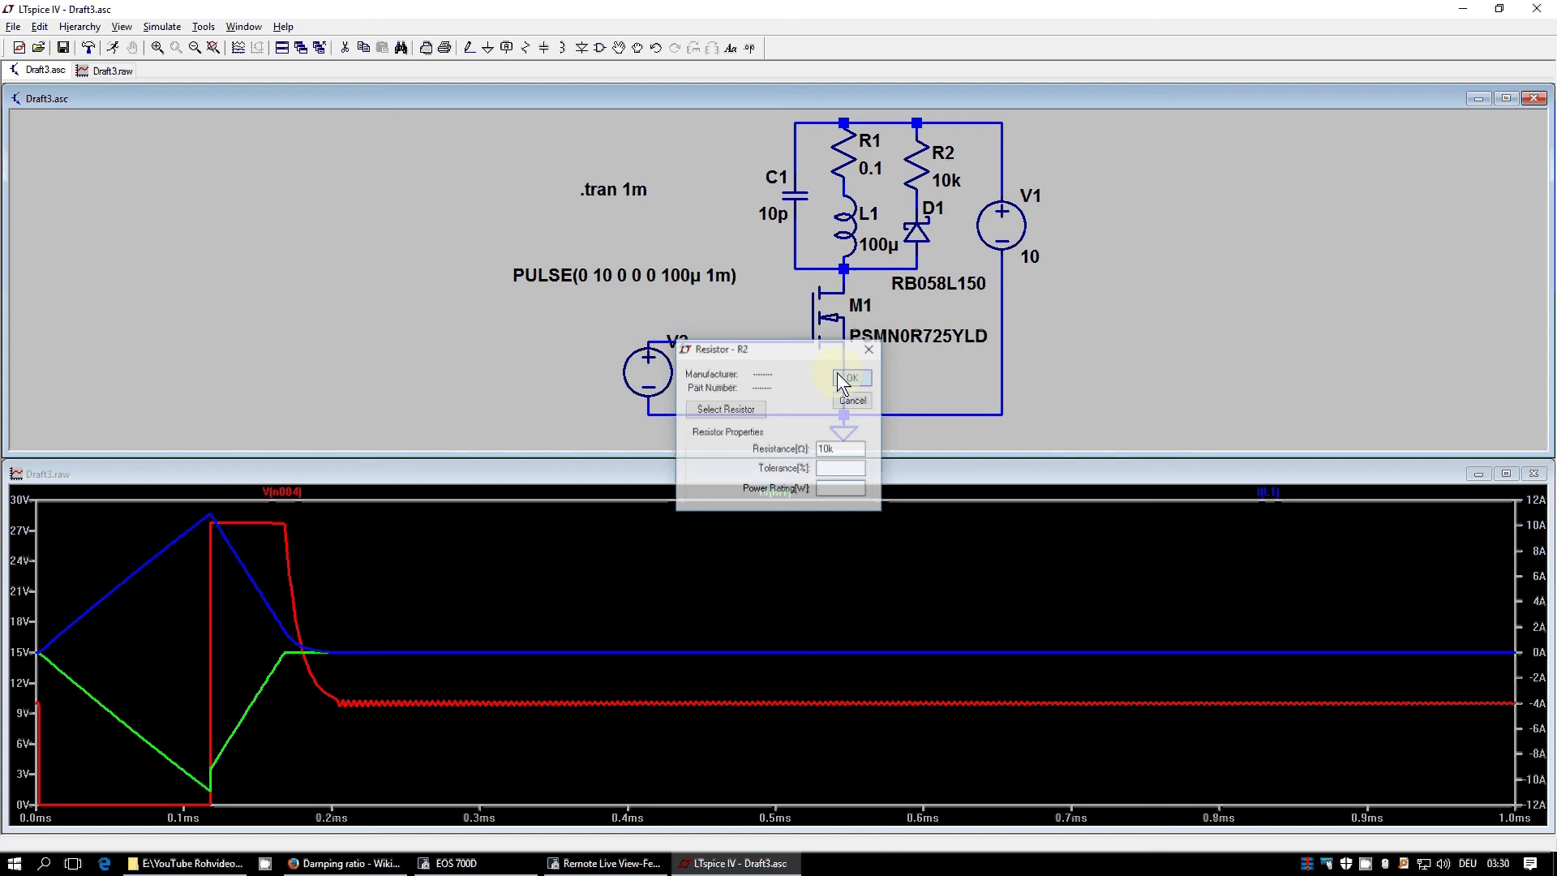
pyautogui.click(114, 47)
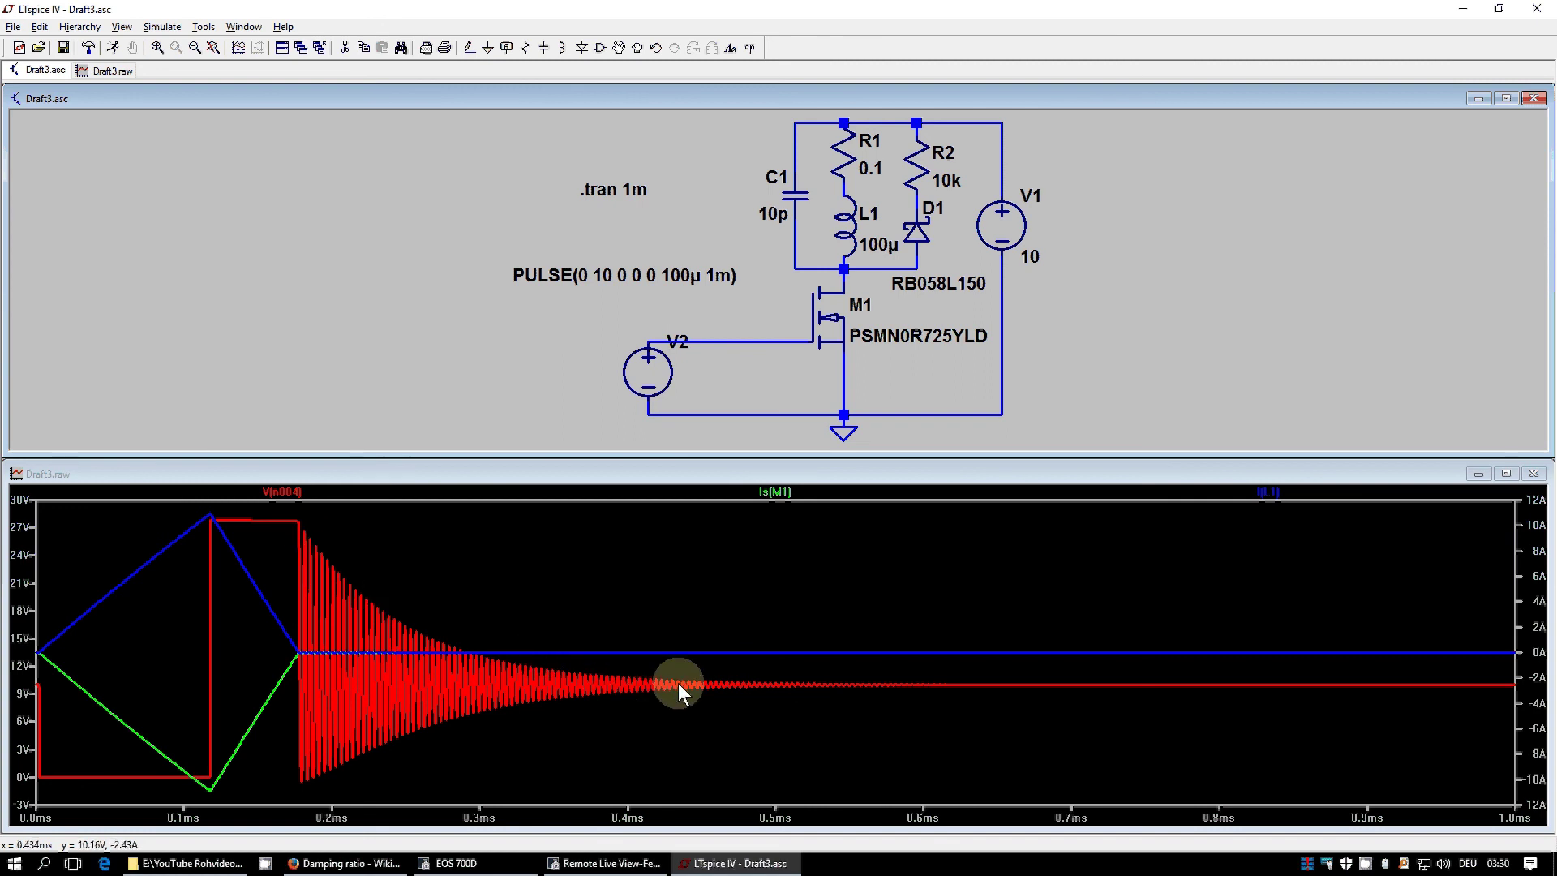
# Change R2 to 10 and re-simulate, leaving the ringing almost fully damped
pyautogui.rightClick(917, 166)
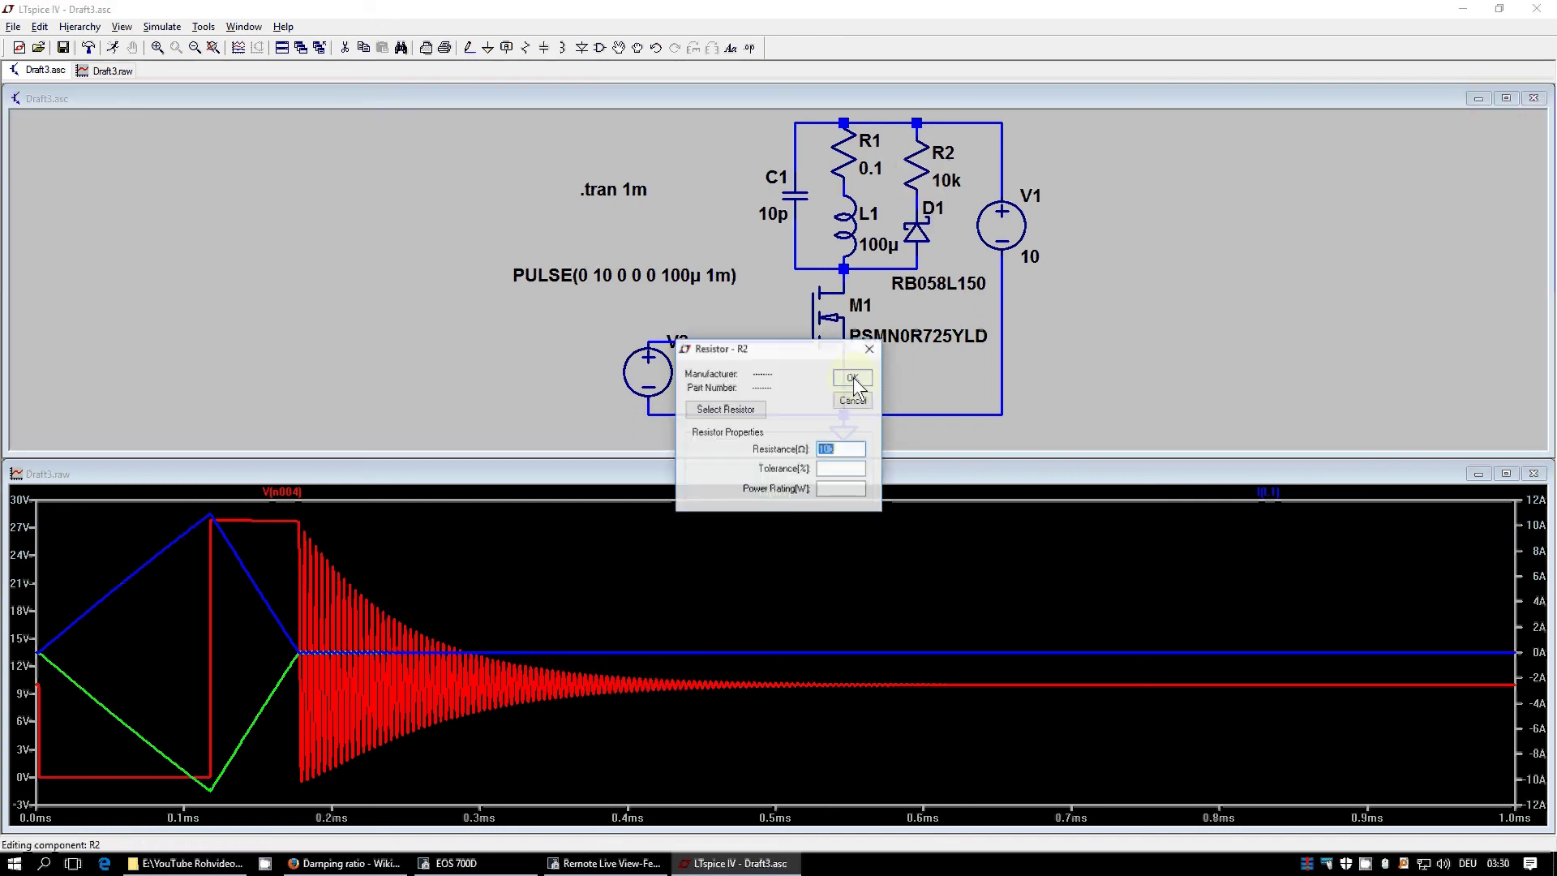
pyautogui.write('10')
pyautogui.press('Return')
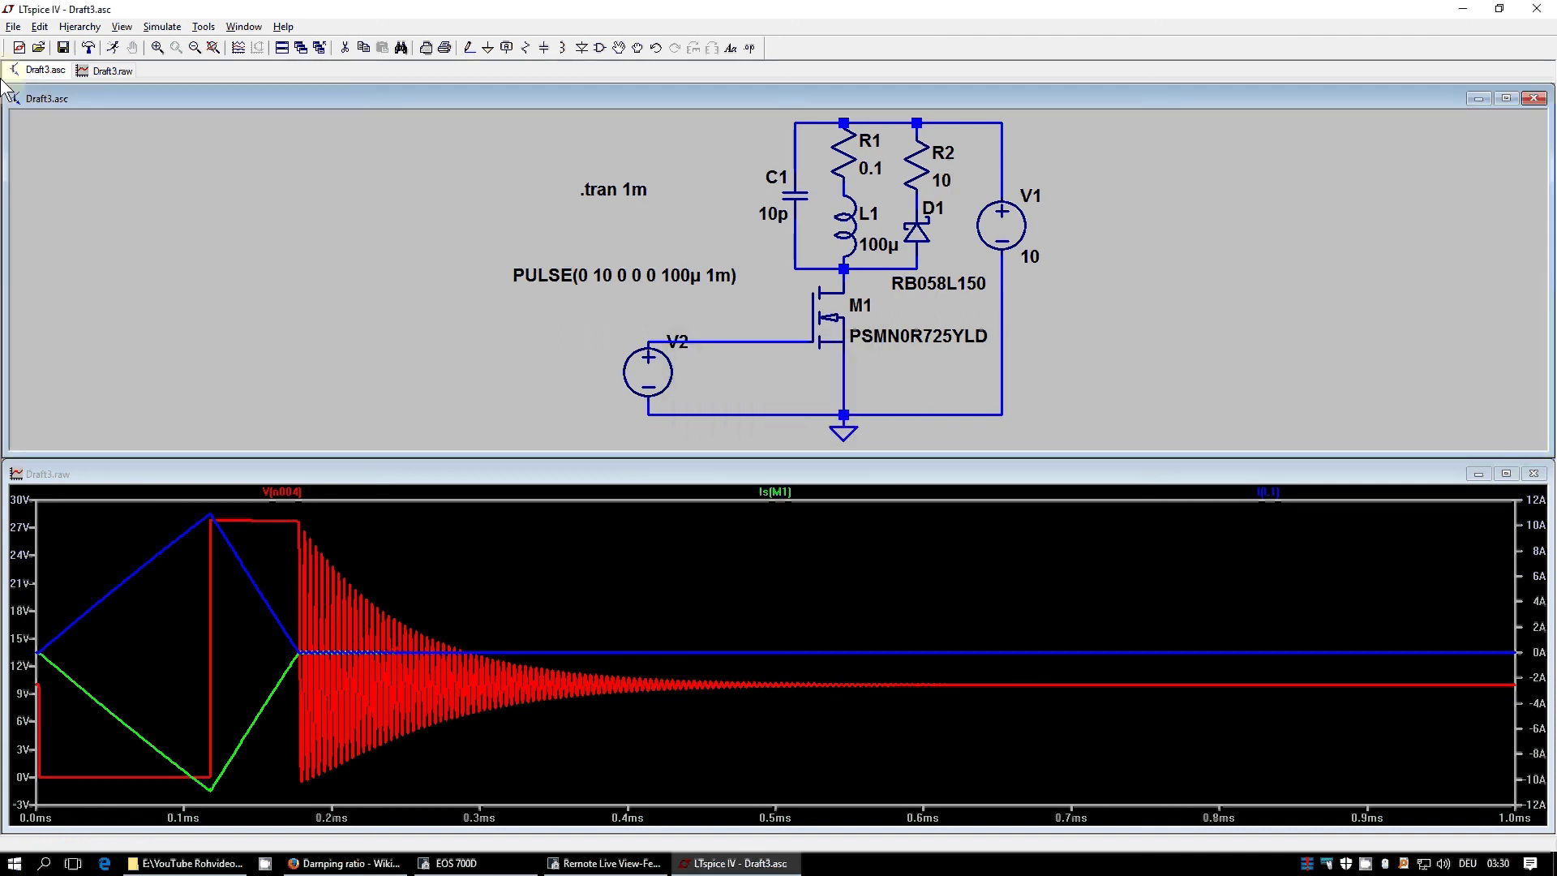
pyautogui.click(112, 48)
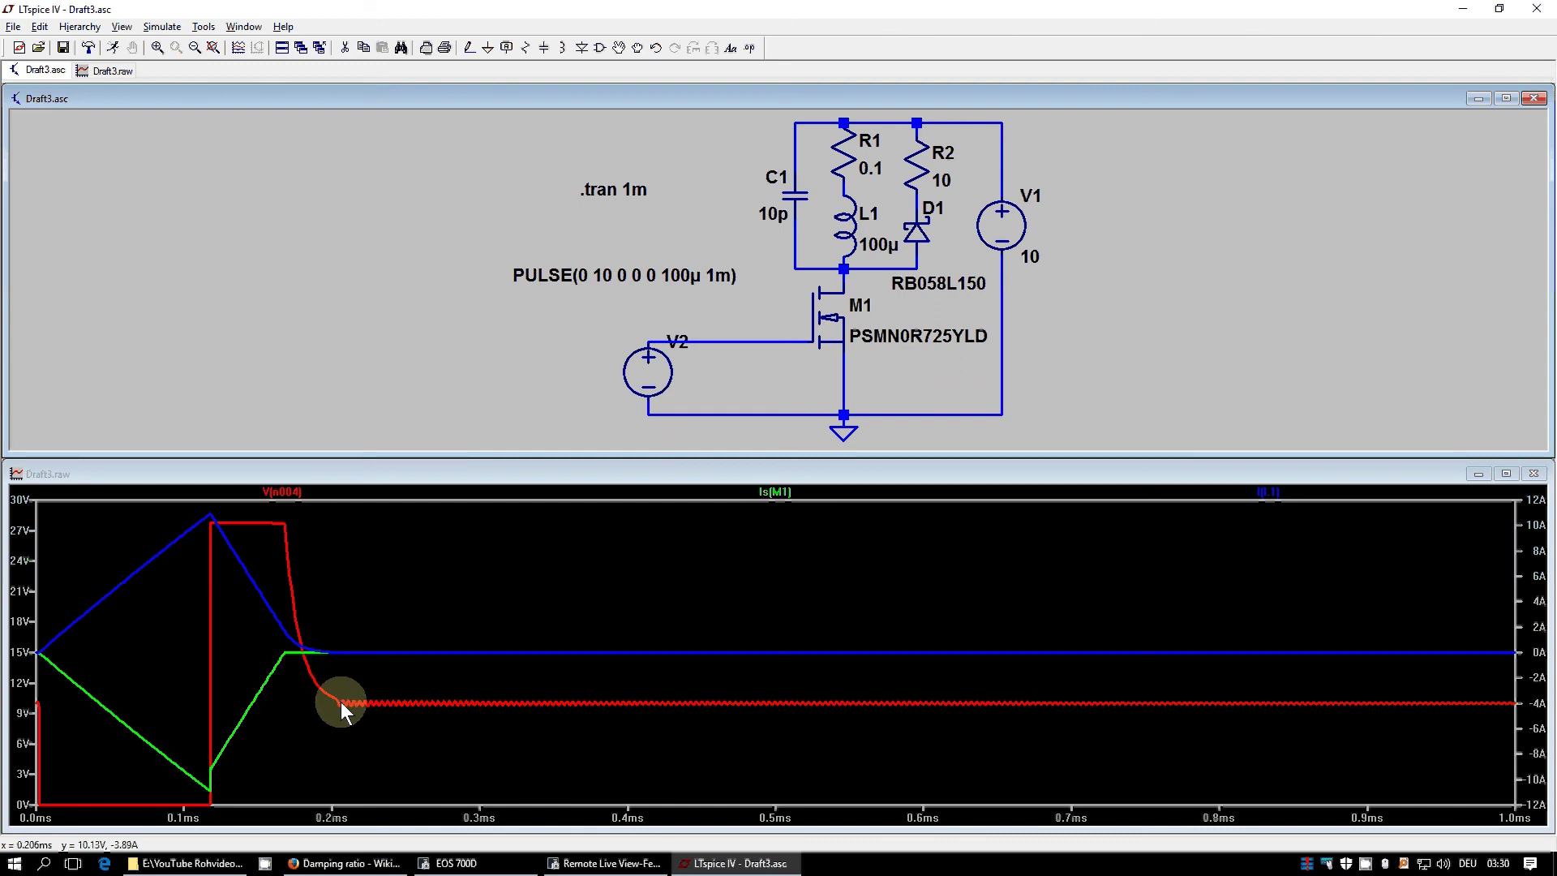
# Set R2 to 0.1, fixing a typo in the value, and re-simulate
pyautogui.rightClick(918, 169)
pyautogui.write('01')
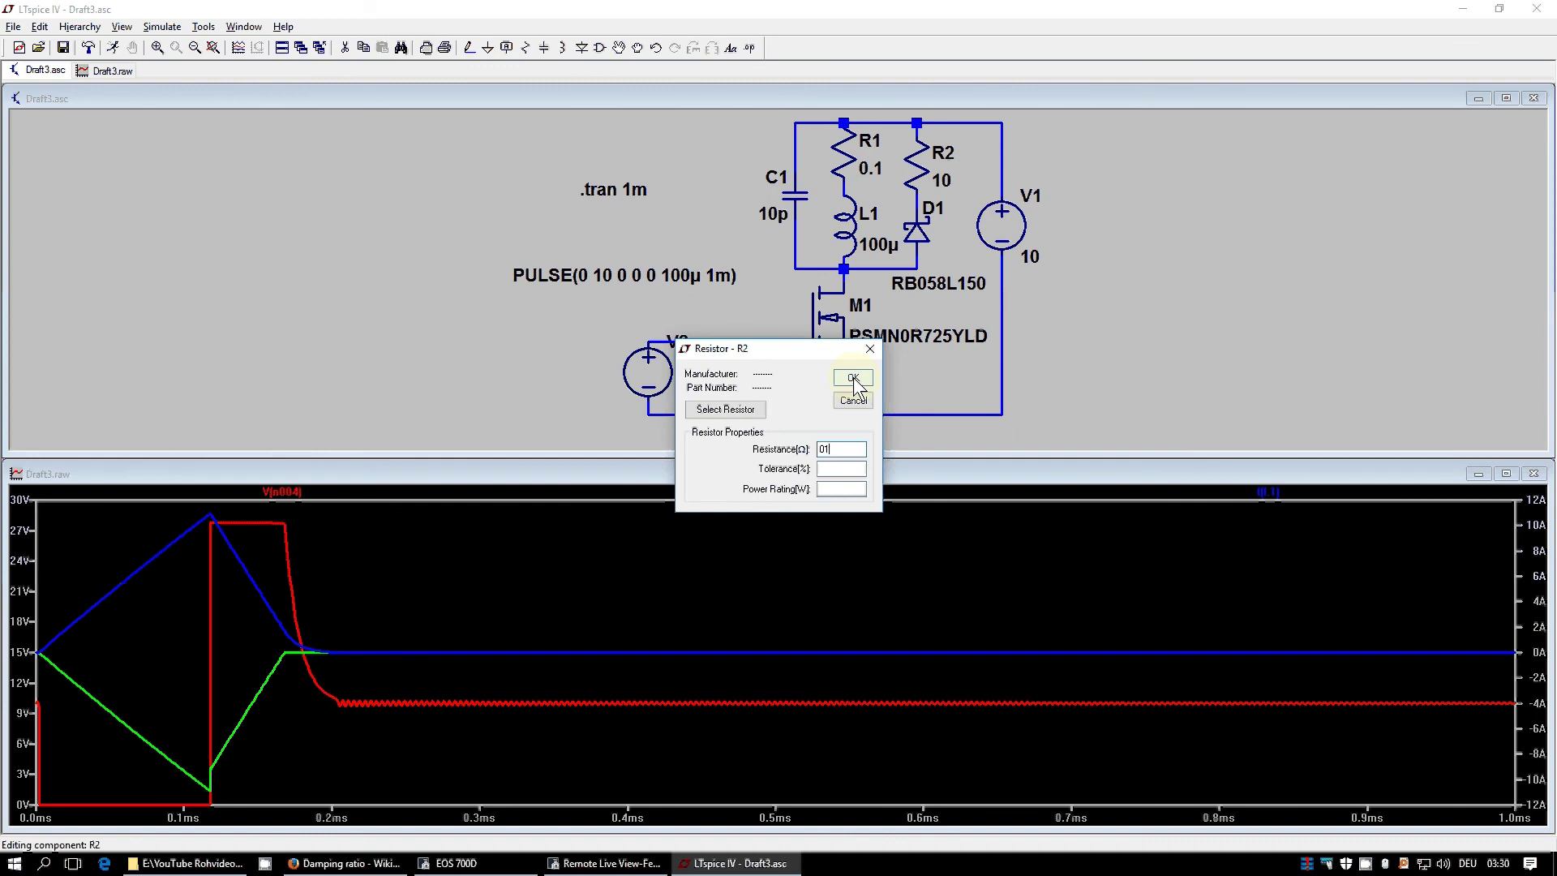
pyautogui.press('BackSpace')
pyautogui.write('.1')
pyautogui.click(857, 378)
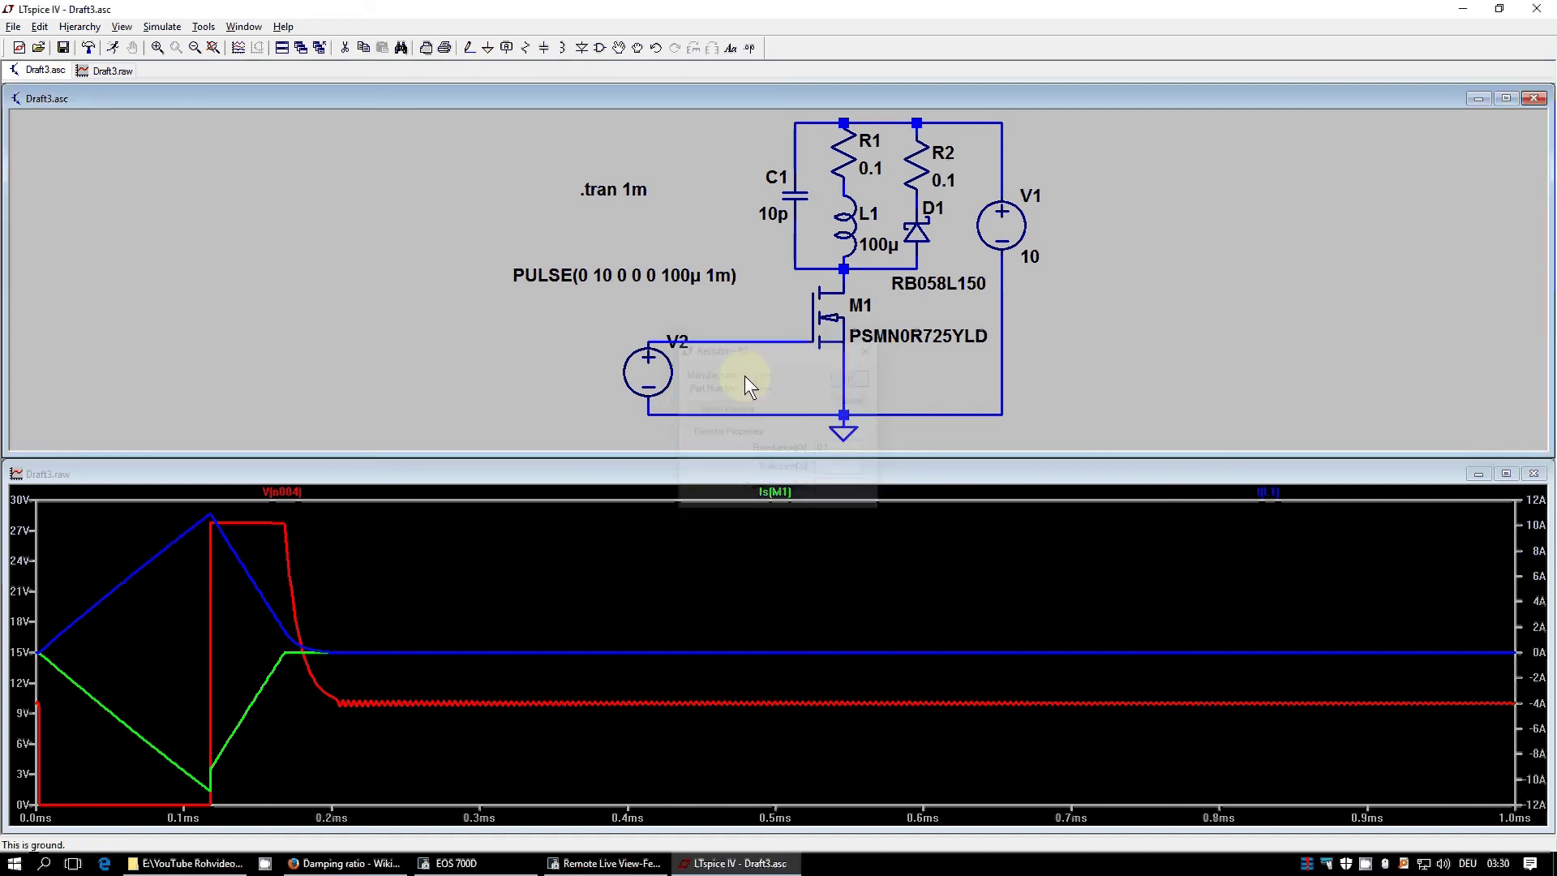
pyautogui.click(112, 49)
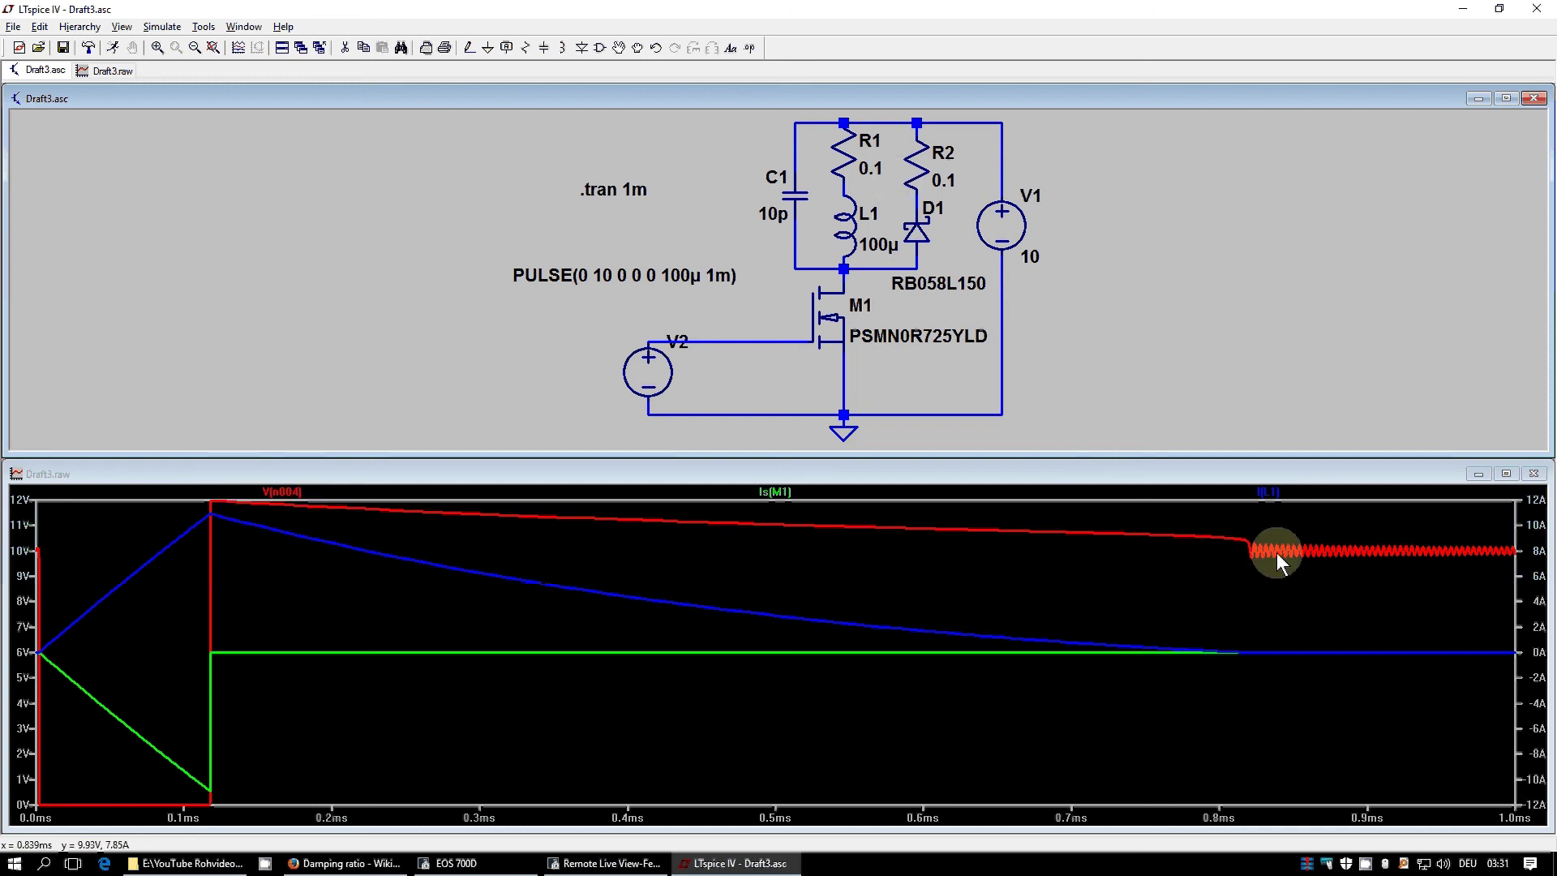
# Change R2's resistance back to 1 and rerun the simulation, with V(n004) peaking near 21 V
pyautogui.rightClick(917, 166)
pyautogui.write('1')
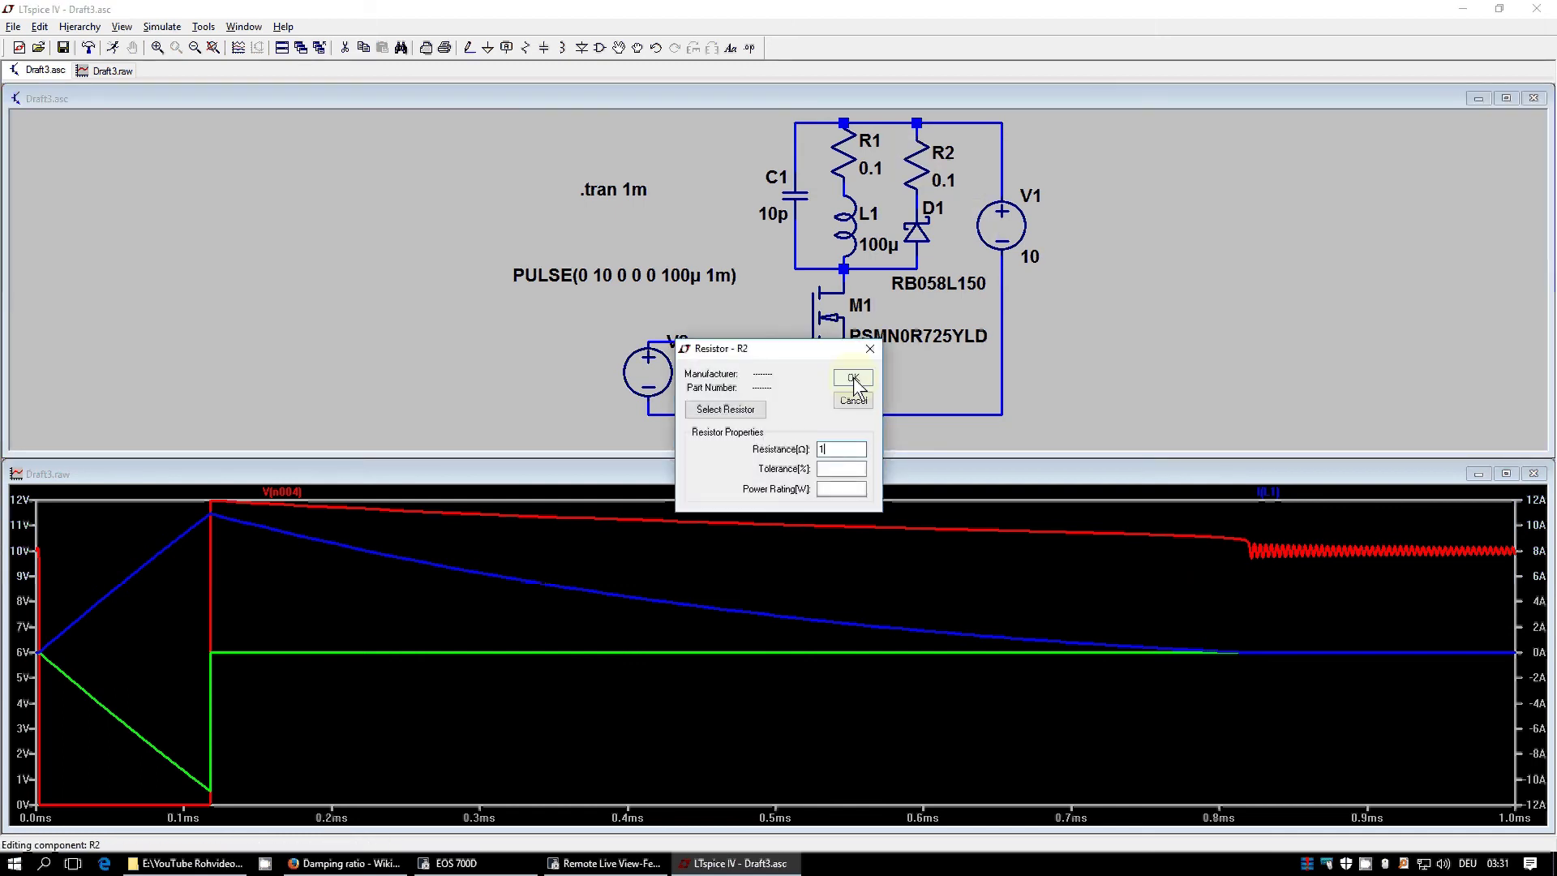
pyautogui.click(853, 379)
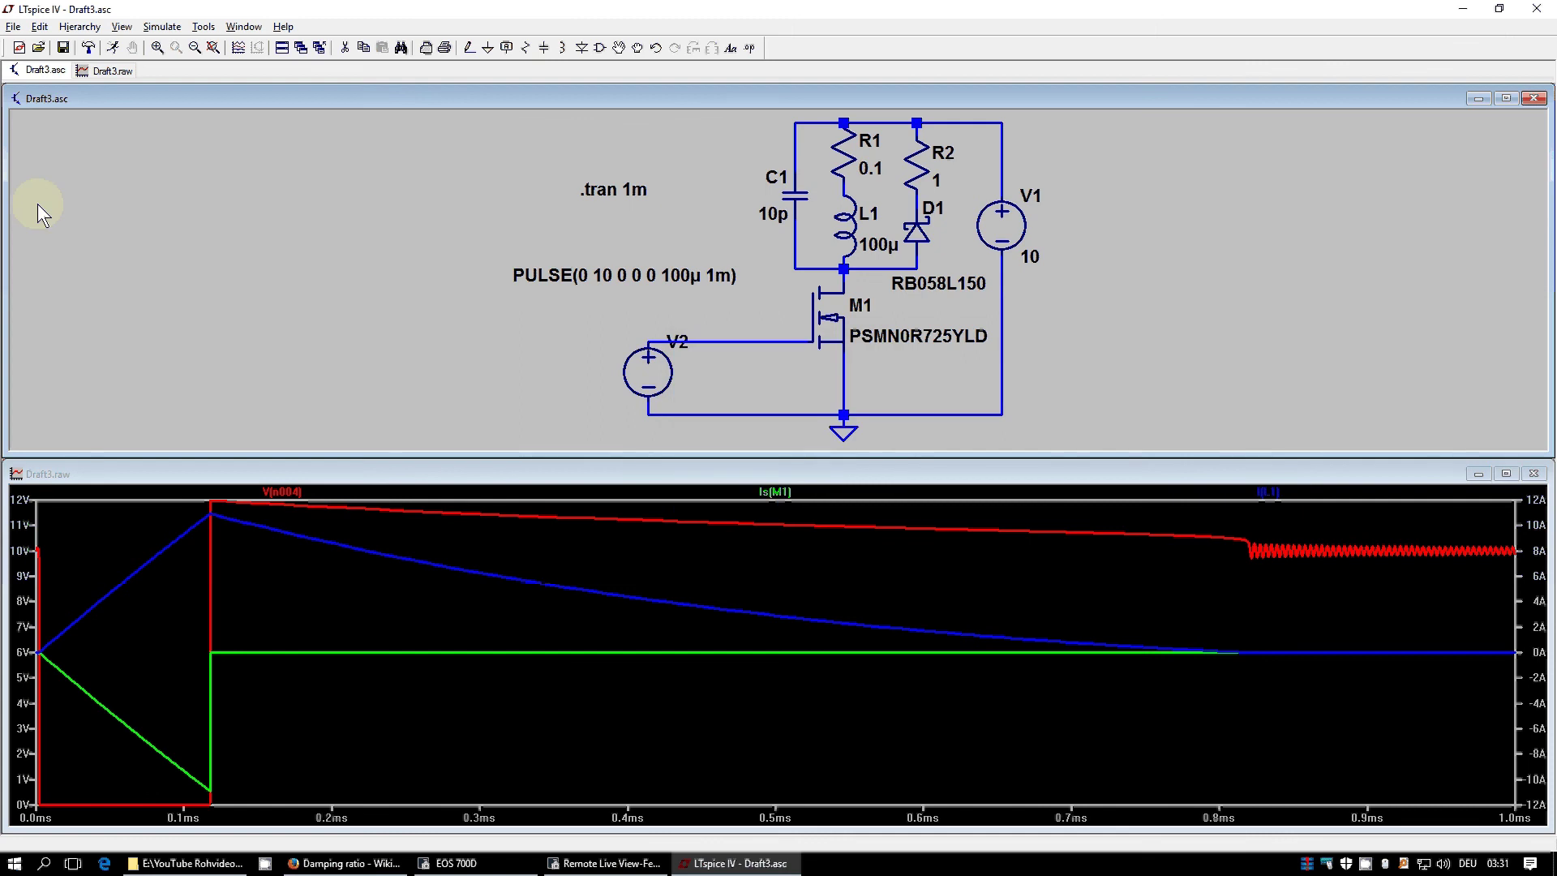
pyautogui.click(111, 51)
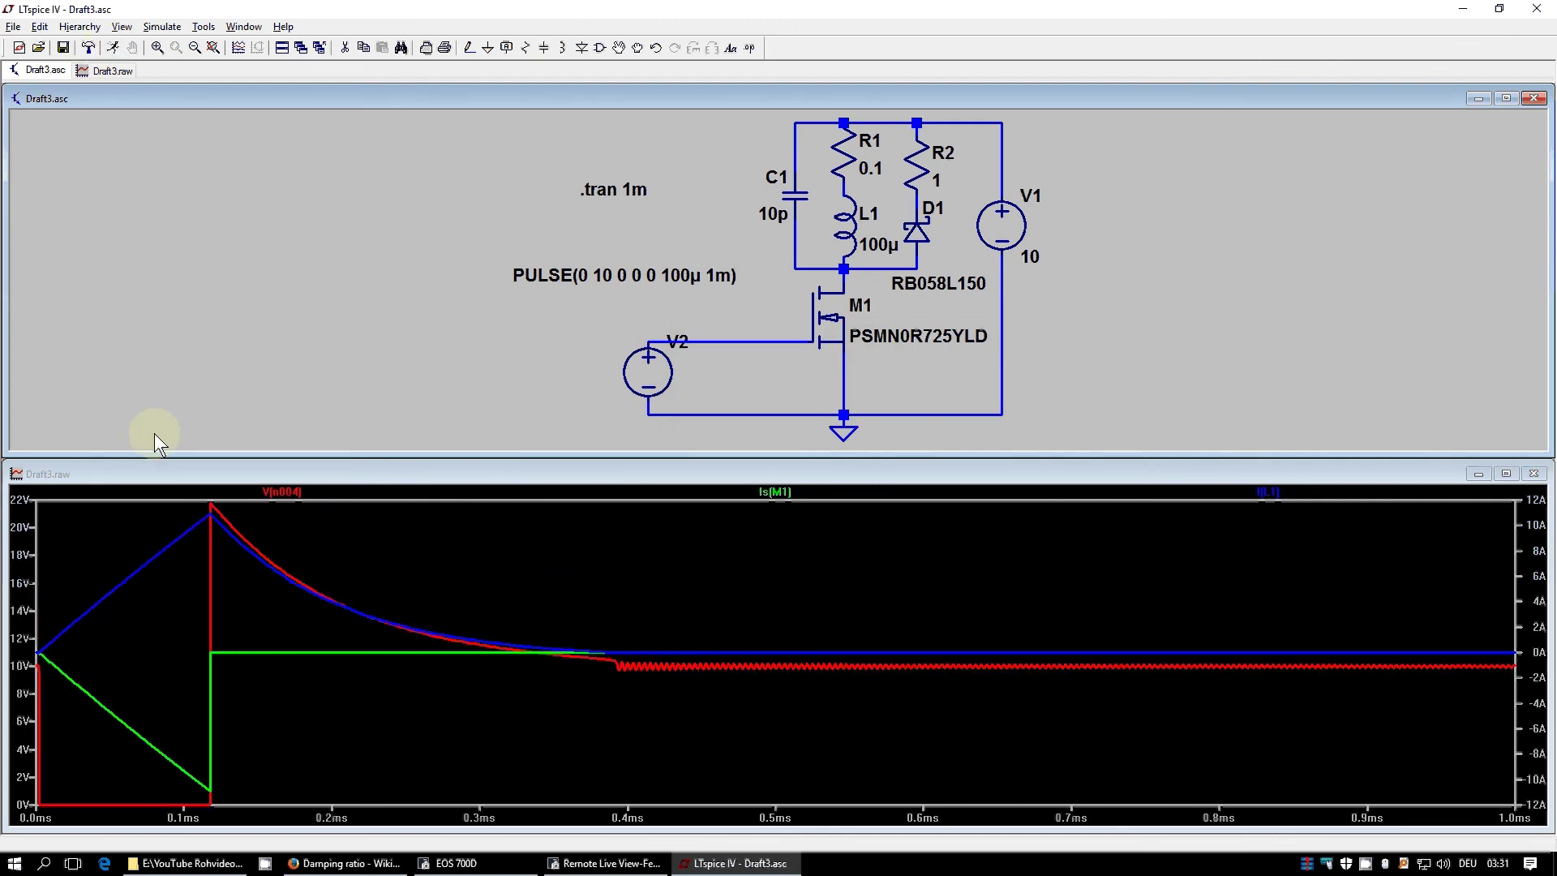